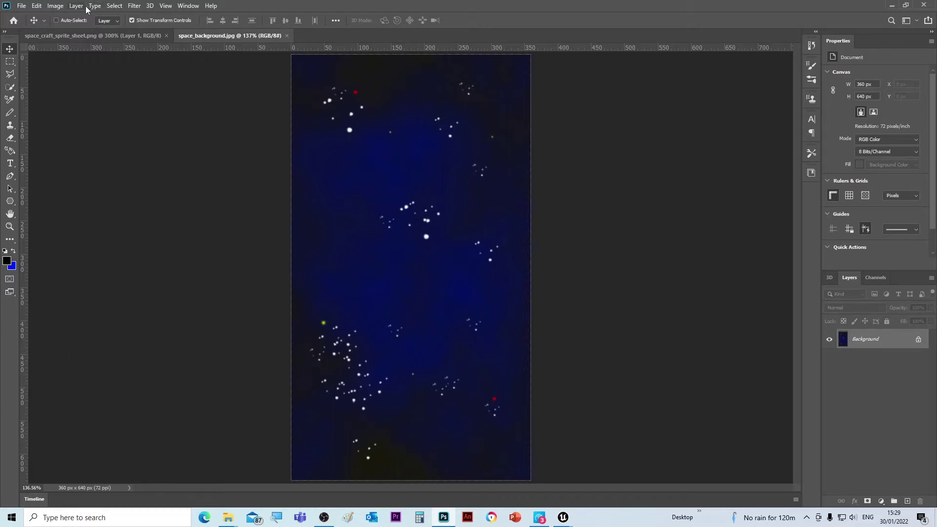
Check the pixel dimensions of the space_background image without resizing it
left_click(56, 6)
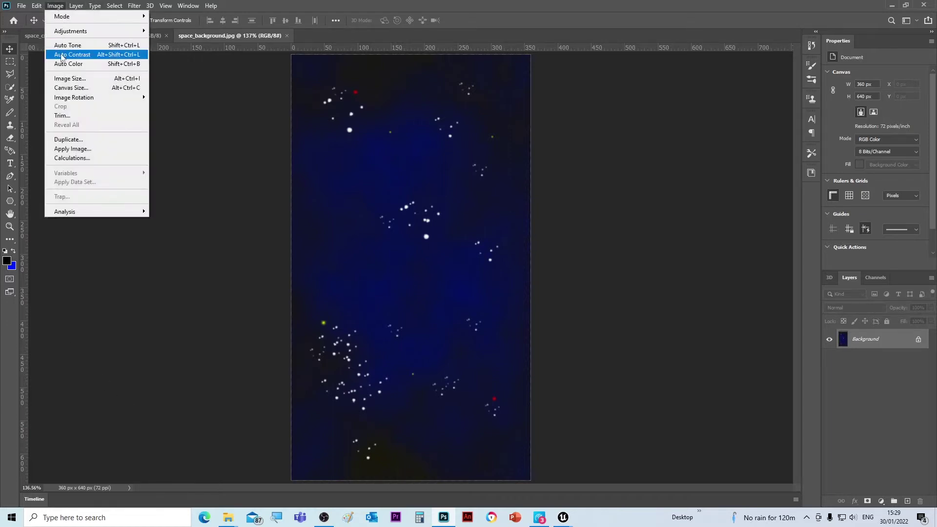
left_click(66, 79)
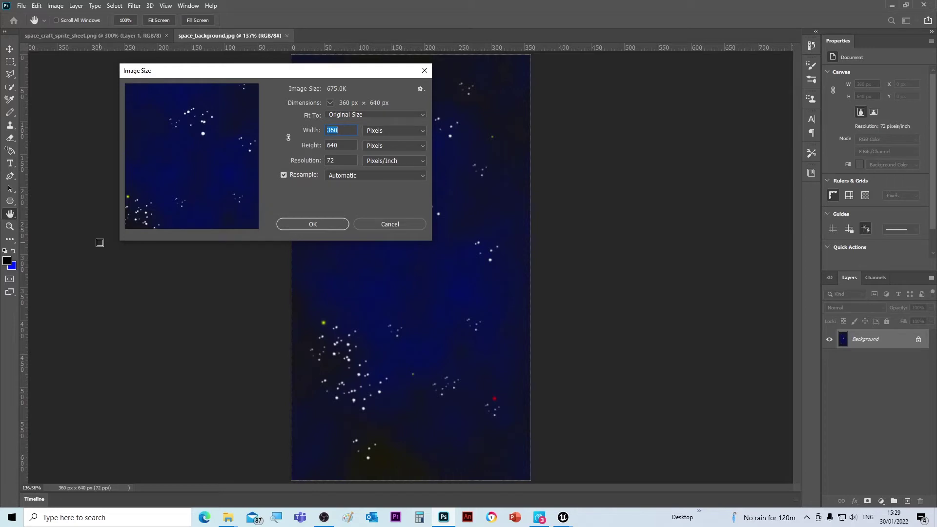
left_click(390, 224)
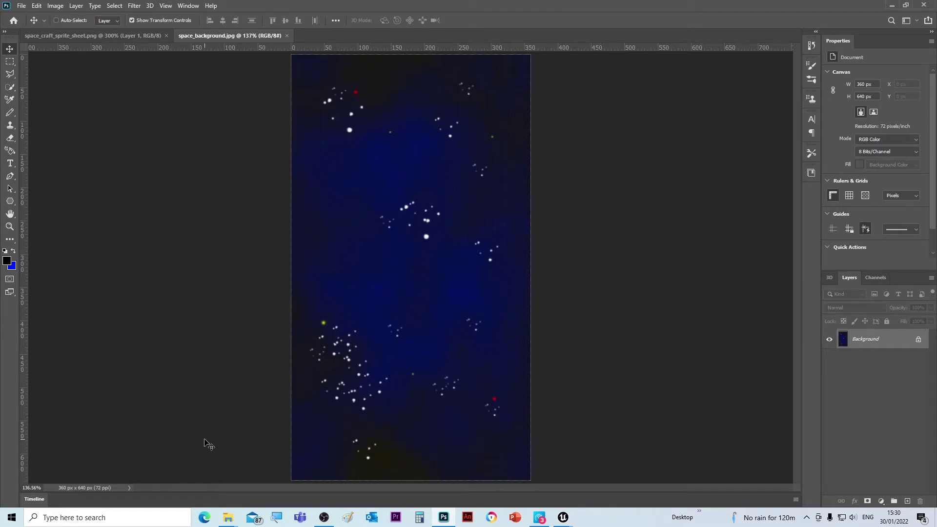
Switch to the shooter_2d project in Unreal Editor and import the space_background image from game_app_graphics into the graphics content folder
mouse_move(562, 520)
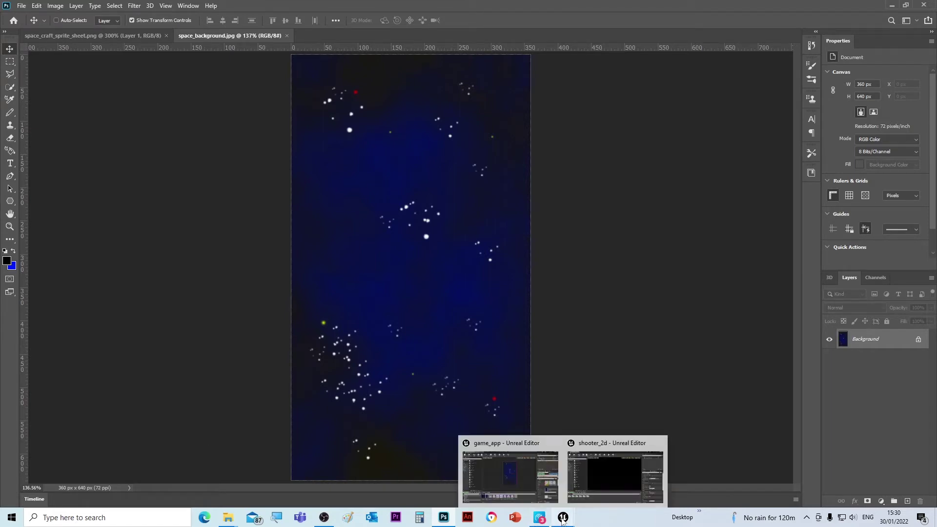
left_click(604, 476)
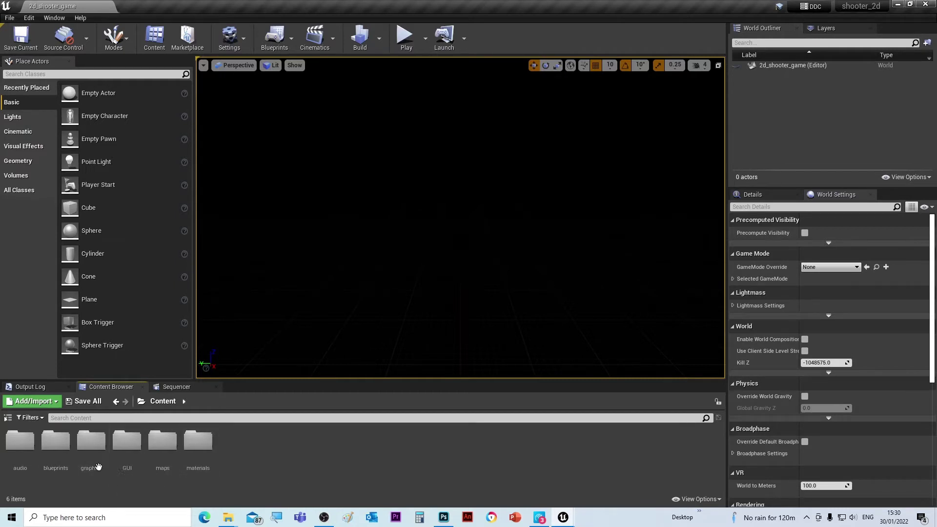
double_click(91, 441)
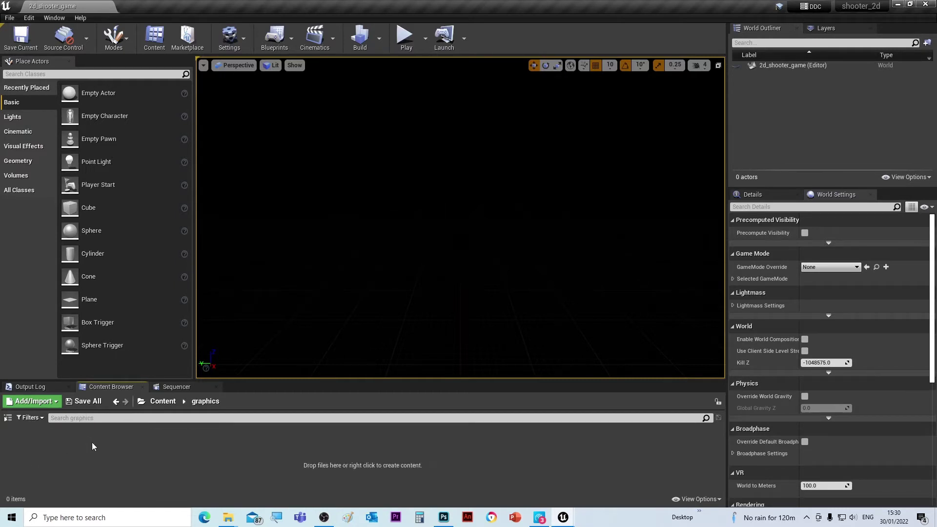
left_click(55, 401)
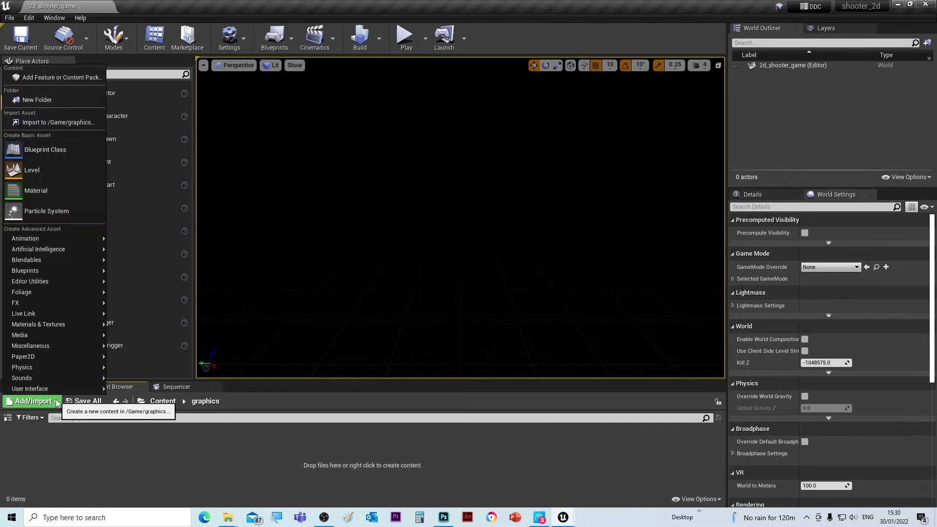
left_click(58, 124)
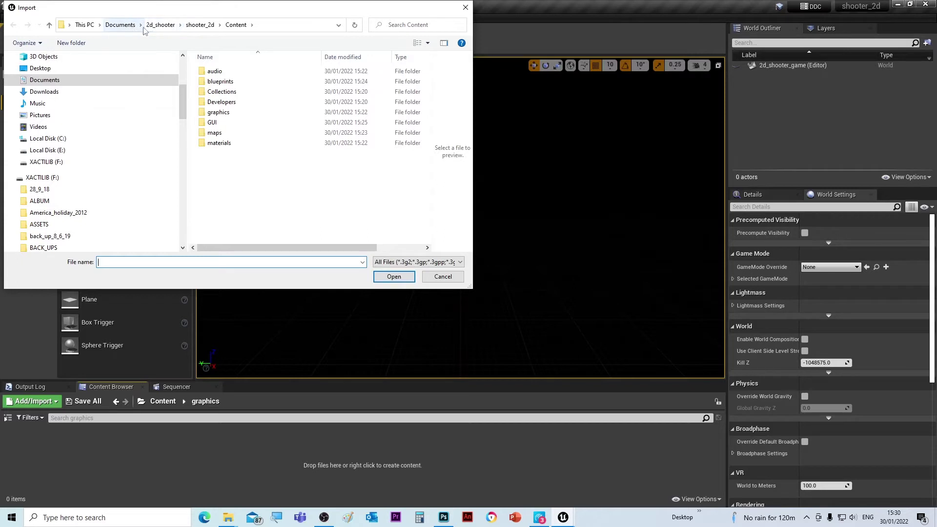
scroll(110, 92, "up", 5)
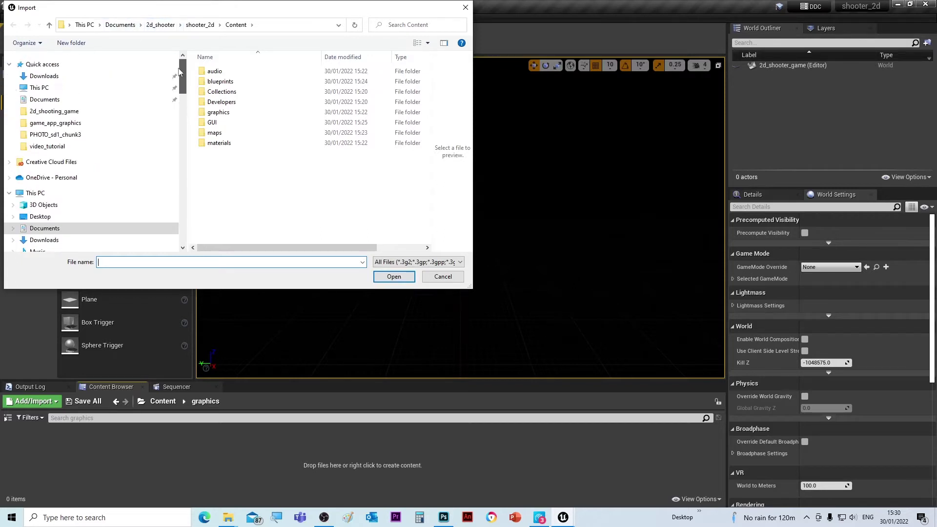
left_click(50, 125)
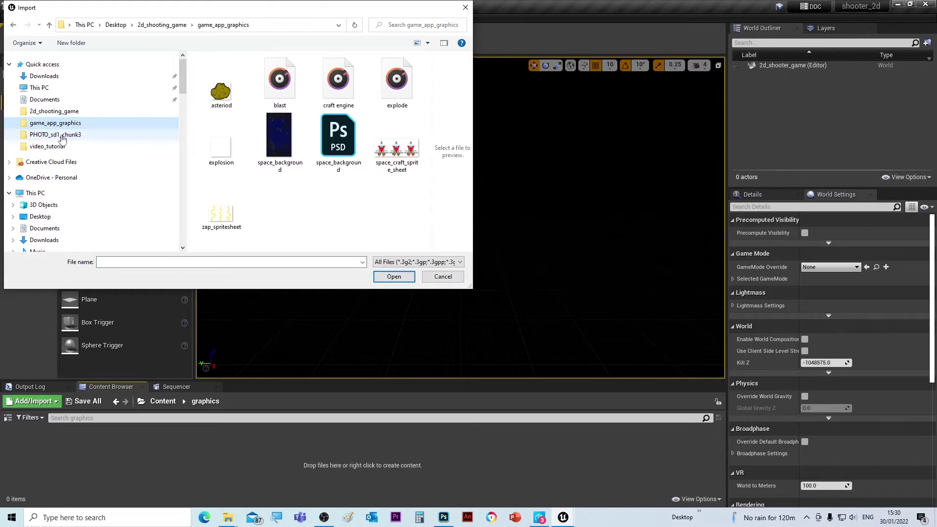
left_click(278, 150)
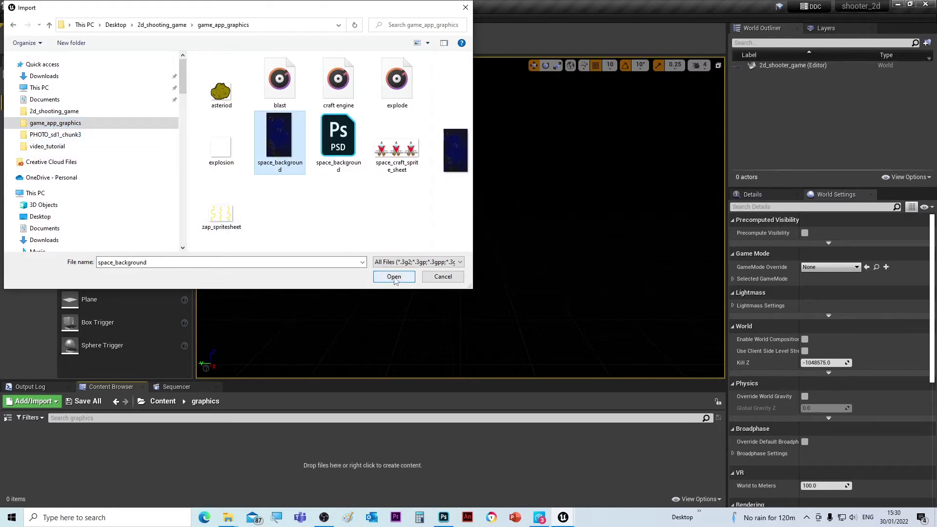
left_click(396, 278)
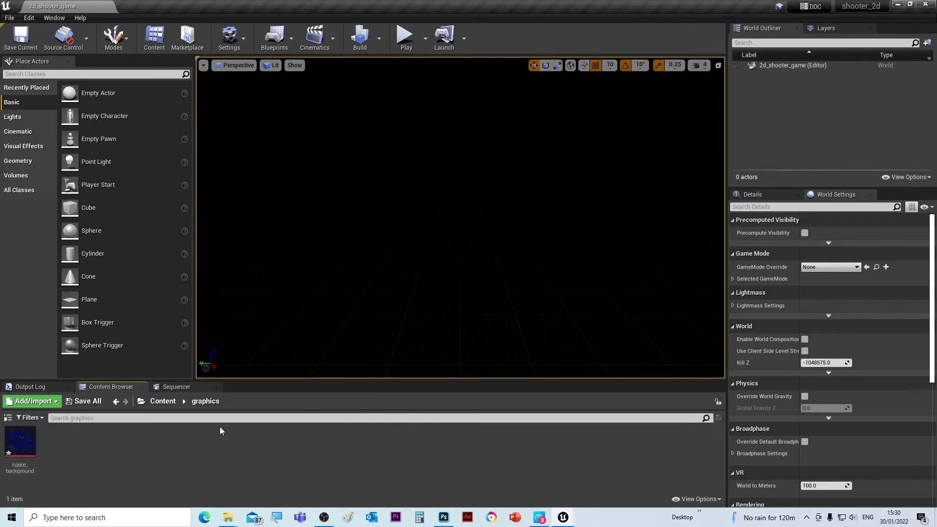
Inspect the imported space_background texture in a docked texture editor, and return to the 2d_shooter_game level
double_click(21, 442)
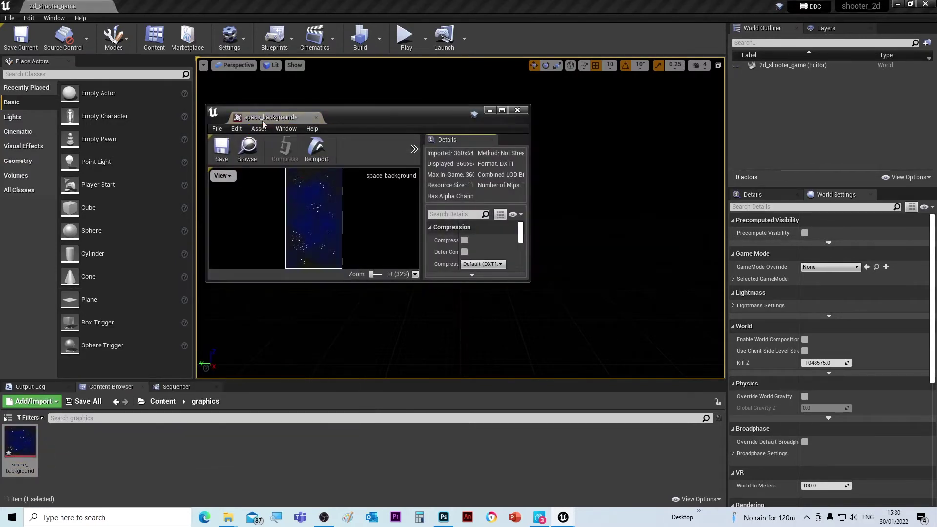
left_click_drag(265, 125, 200, 4)
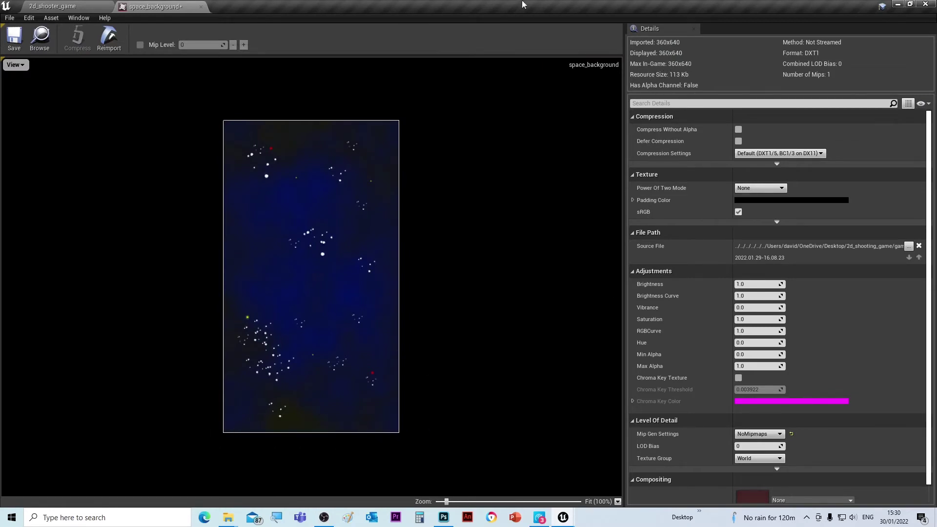
left_click(56, 6)
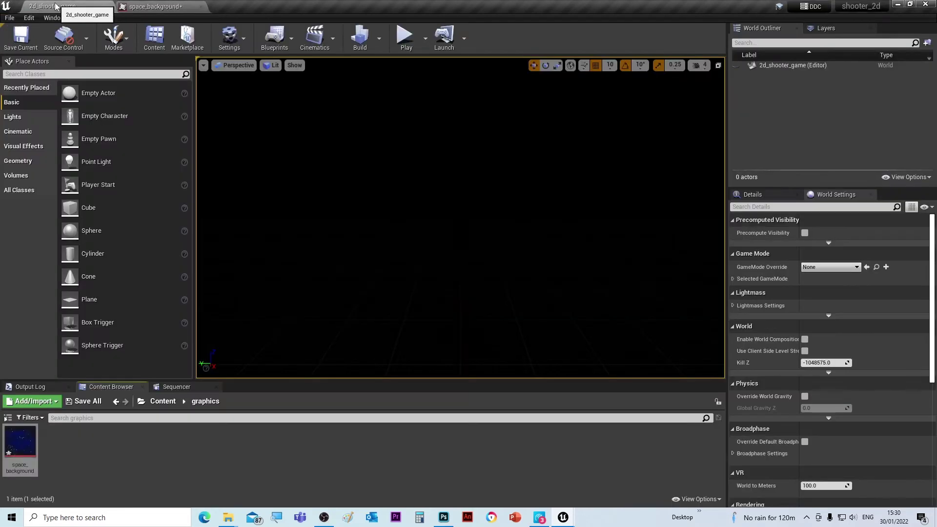
left_click(250, 489)
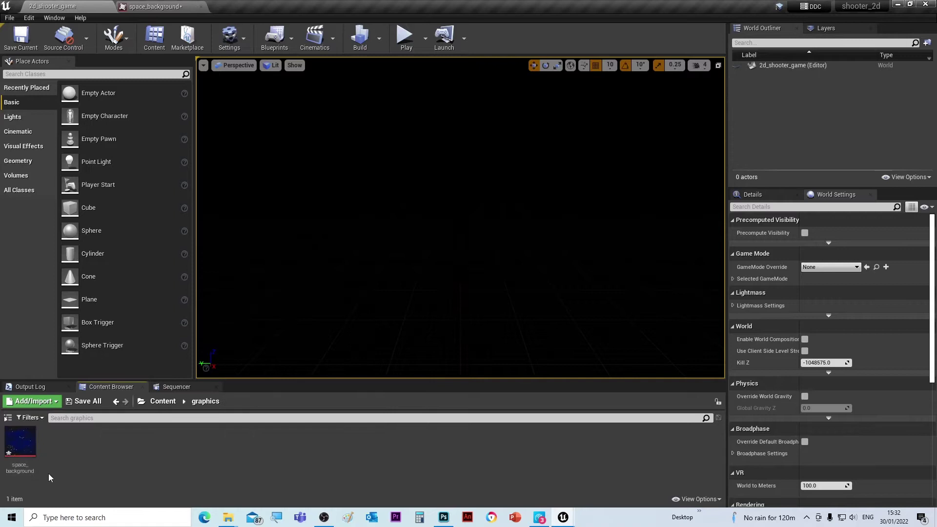
Apply the Paper2D texture settings to the space_background texture
right_click(22, 441)
mouse_move(73, 155)
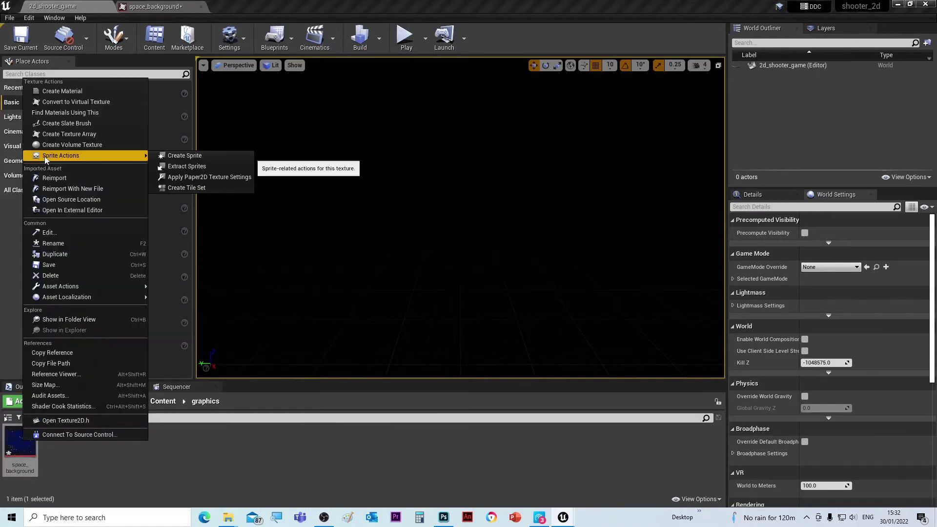
left_click(176, 179)
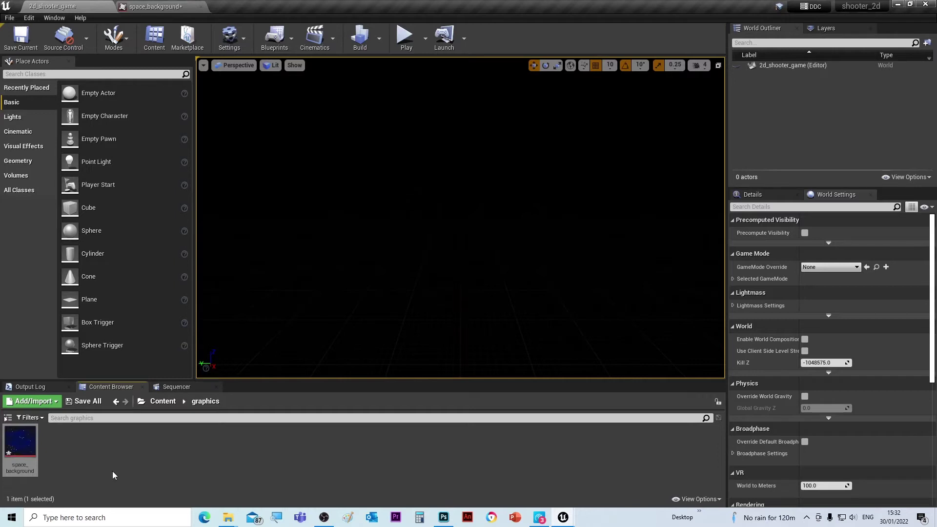
Create a sprite from the space_background texture and save all modified assets
right_click(20, 444)
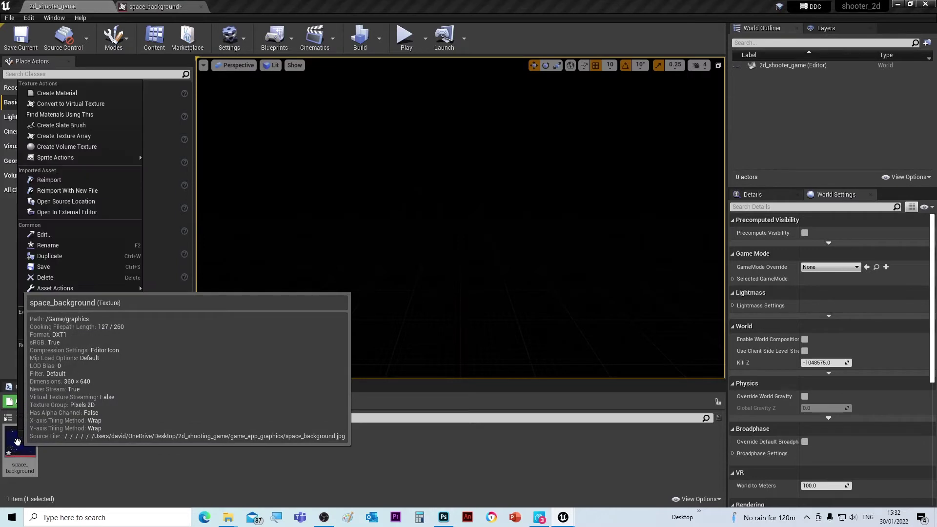
mouse_move(47, 161)
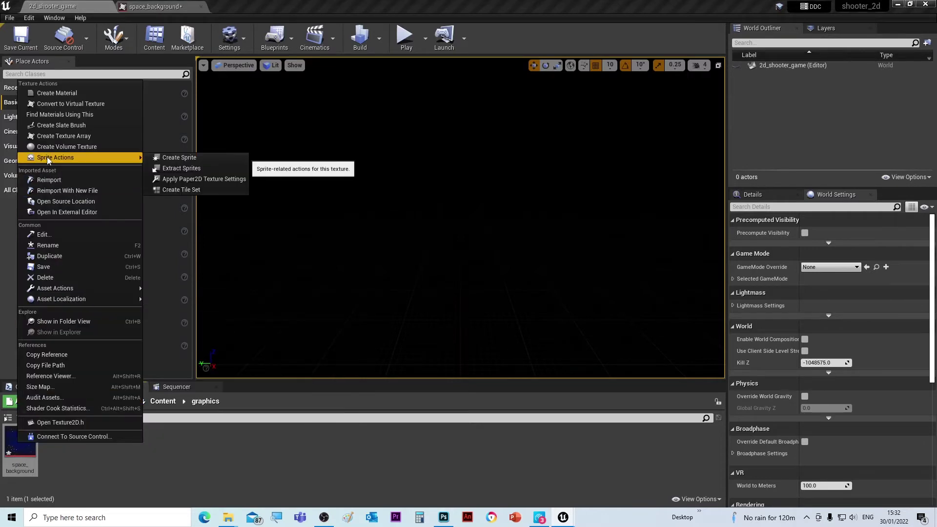
left_click(175, 157)
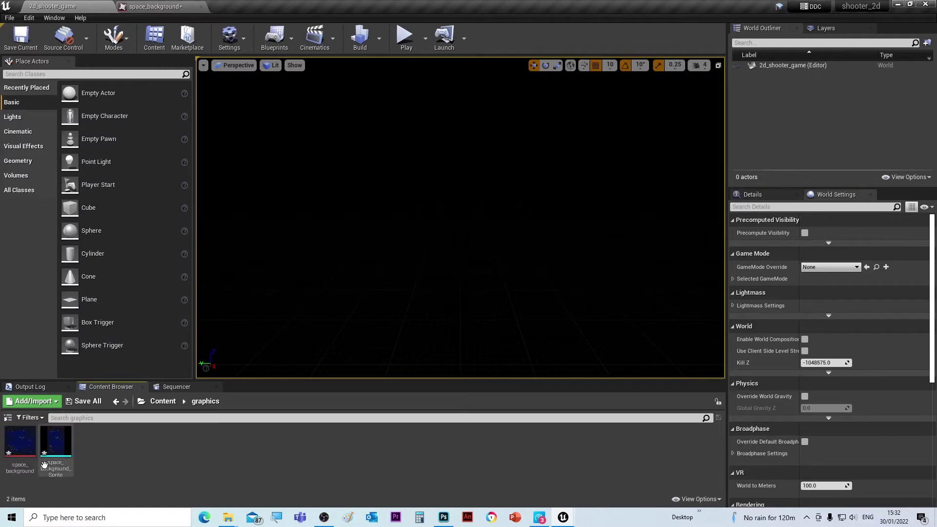
left_click(78, 401)
left_click(541, 348)
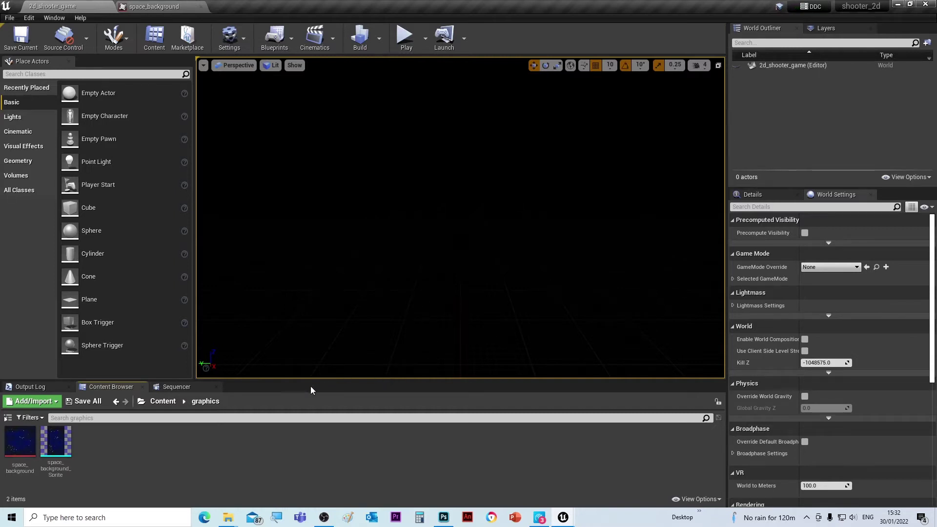
Set the viewport to the Right orthographic view and place the space background sprite in the level near the origin
left_click(239, 66)
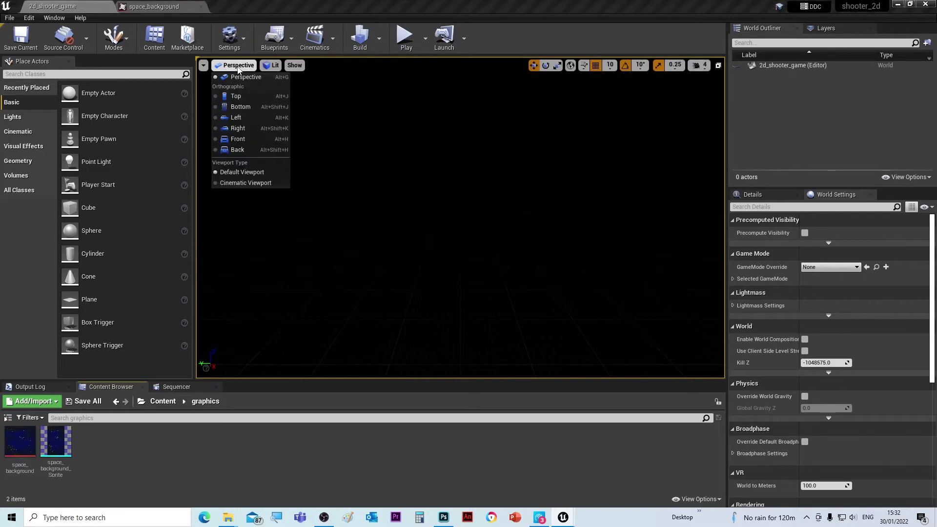
left_click(238, 130)
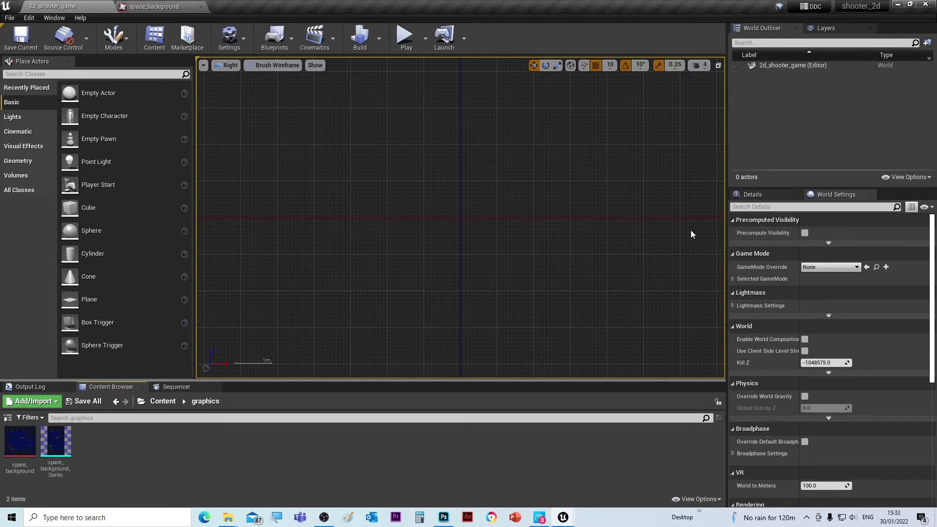
left_click(752, 195)
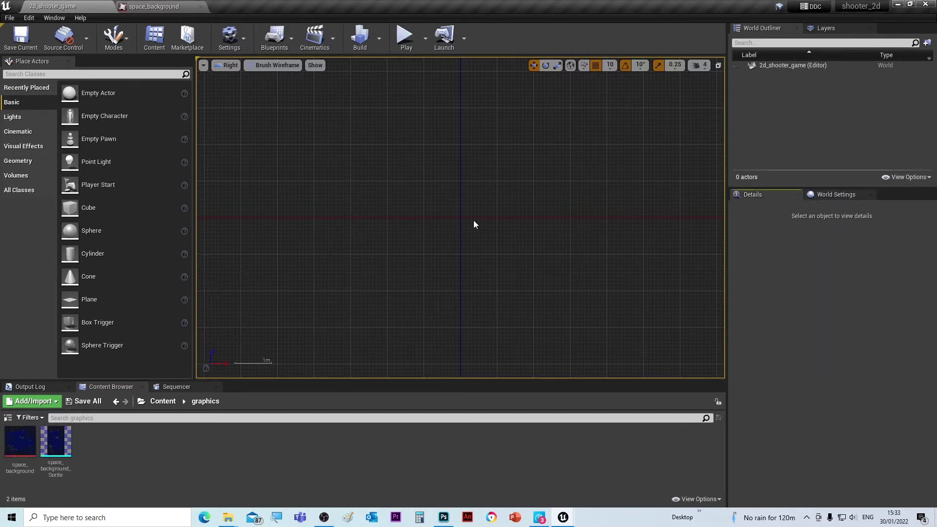
left_click_drag(53, 447, 462, 207)
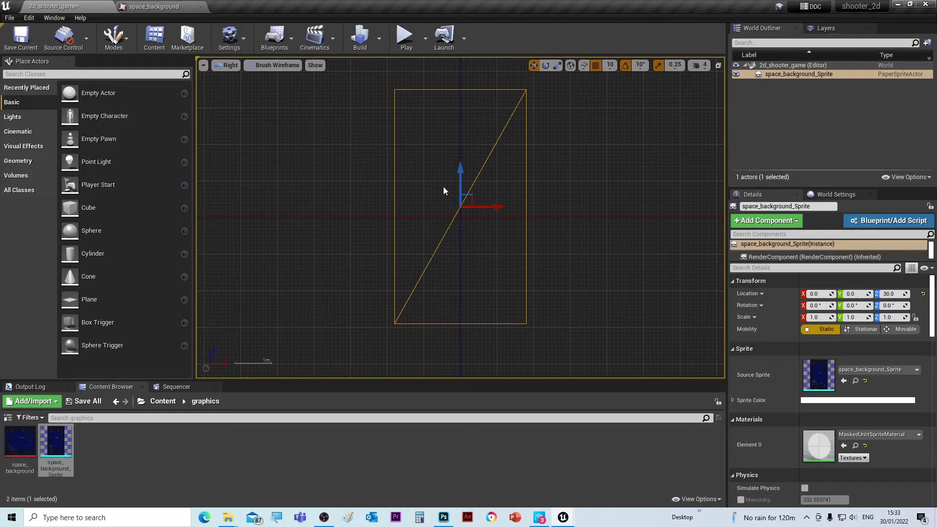
Set the background sprite's Z location to 0 and display the viewport in Lit mode
left_click(895, 294)
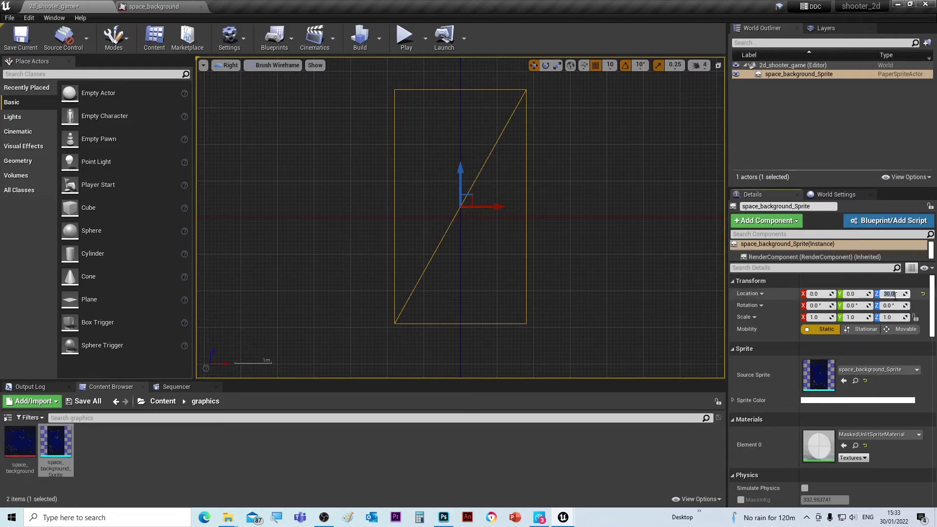
type("0")
key("Return")
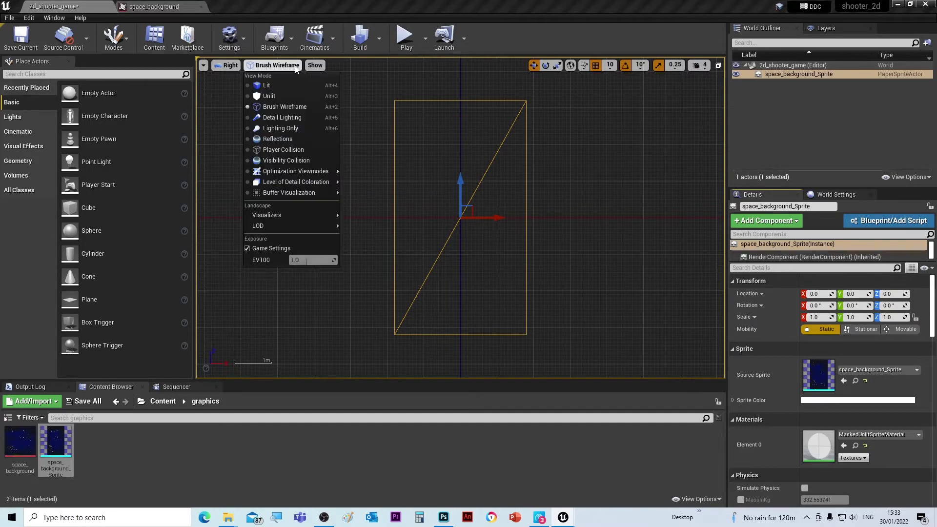
left_click(269, 87)
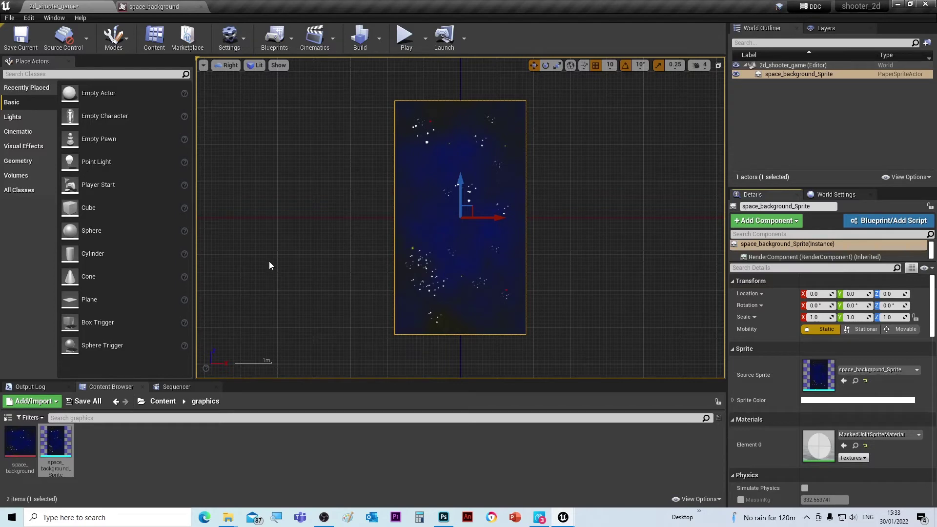
Save all modified content and test-play the level briefly, ending the play session
left_click(91, 401)
left_click(549, 348)
left_click(405, 39)
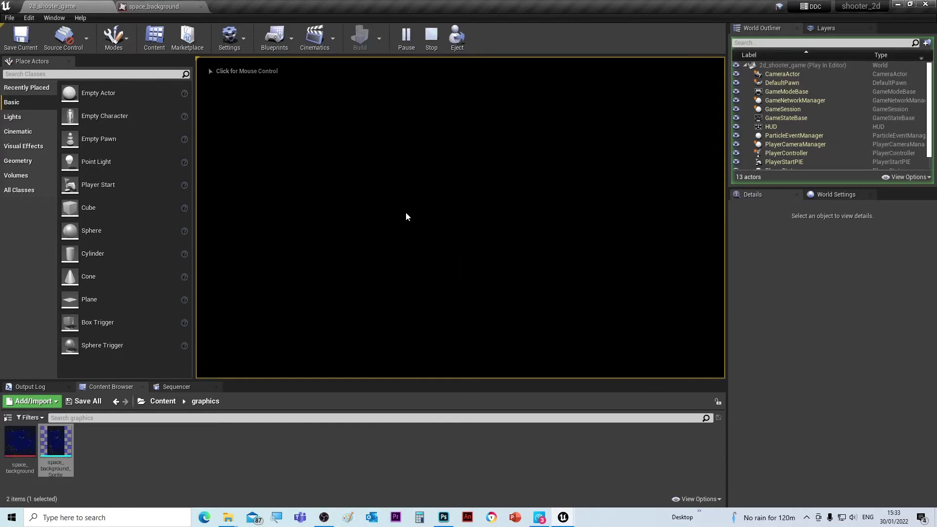
left_click(429, 39)
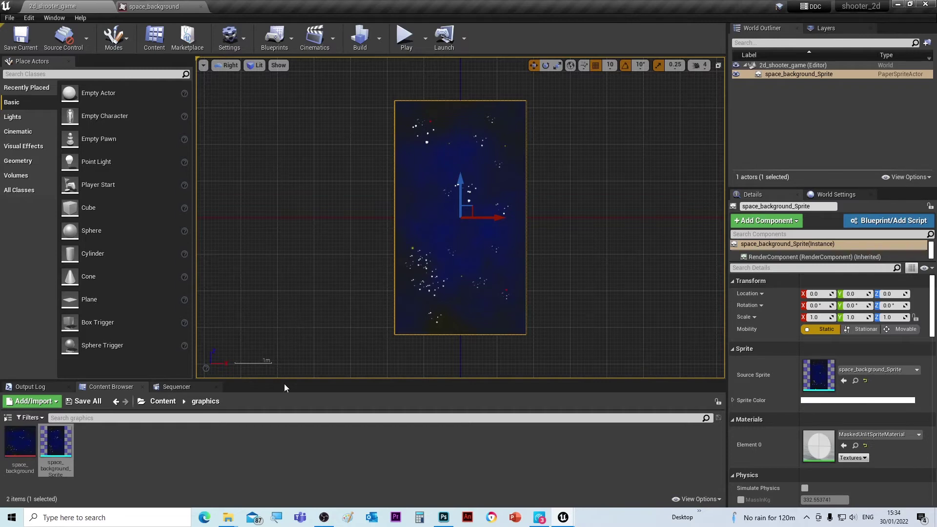
Place a Camera actor beside the background sprite at about X -260, Z -110, and set its Z rotation to 90°
left_click(26, 74)
type("camera")
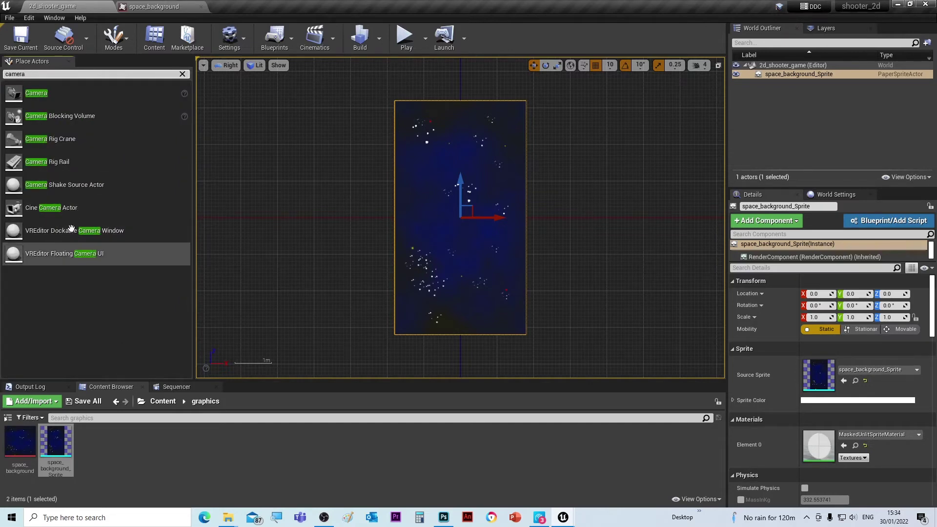
left_click_drag(13, 93, 366, 256)
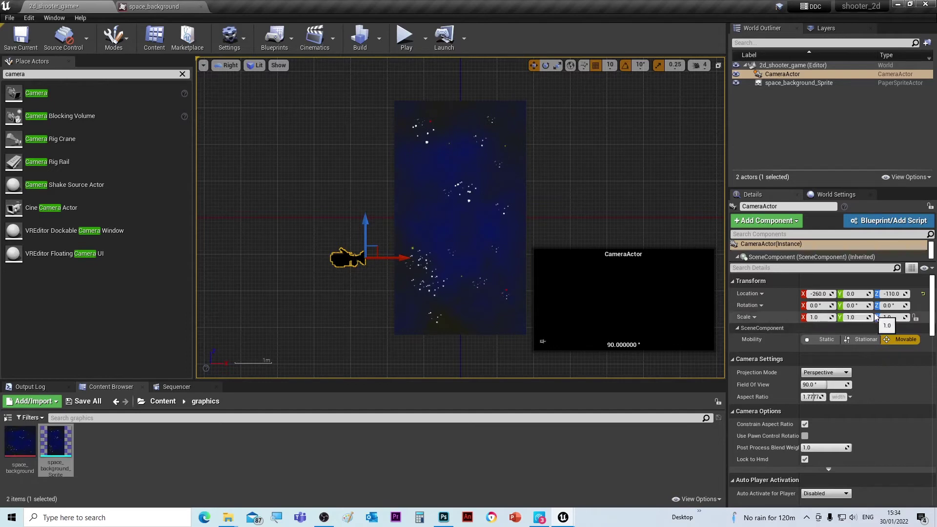
left_click(897, 307)
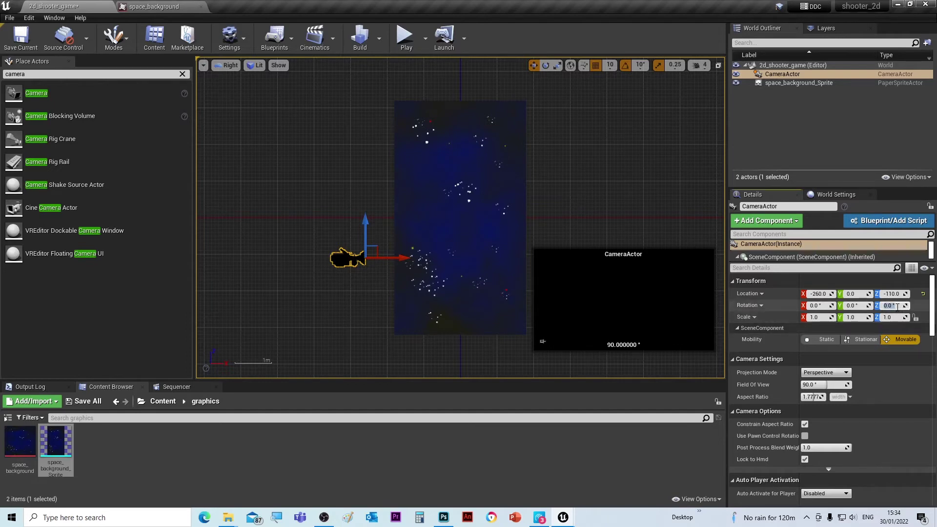
type("90")
key("Return")
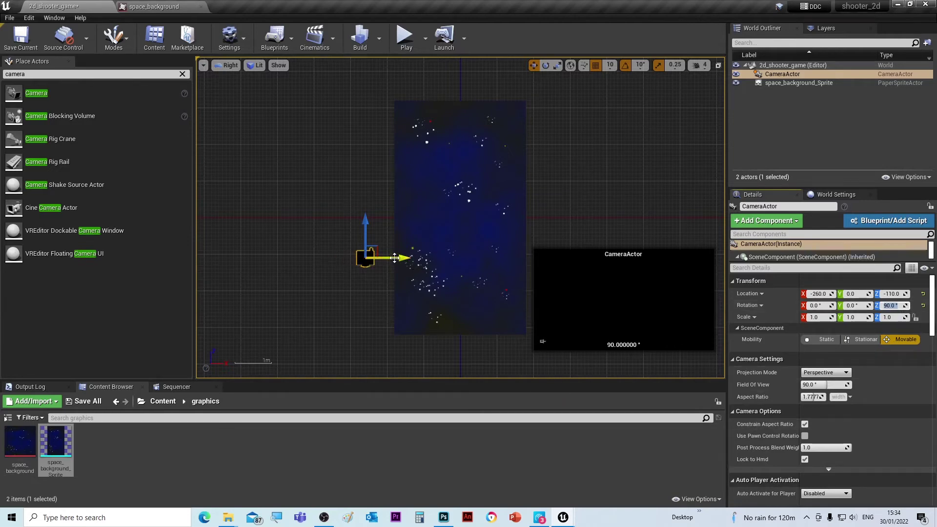
Move the camera along X to about 20, over the background sprite, and display the level in an unlit perspective view
left_click_drag(395, 258, 499, 258)
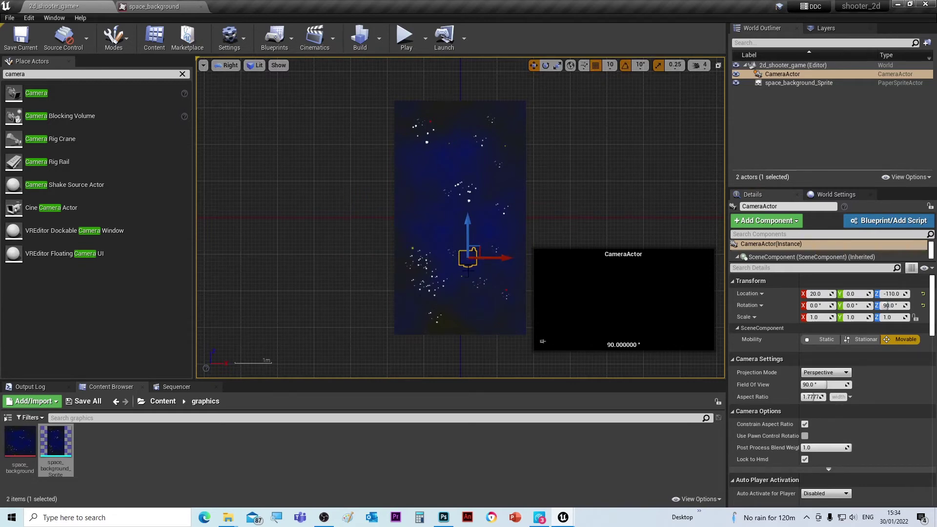
left_click(222, 66)
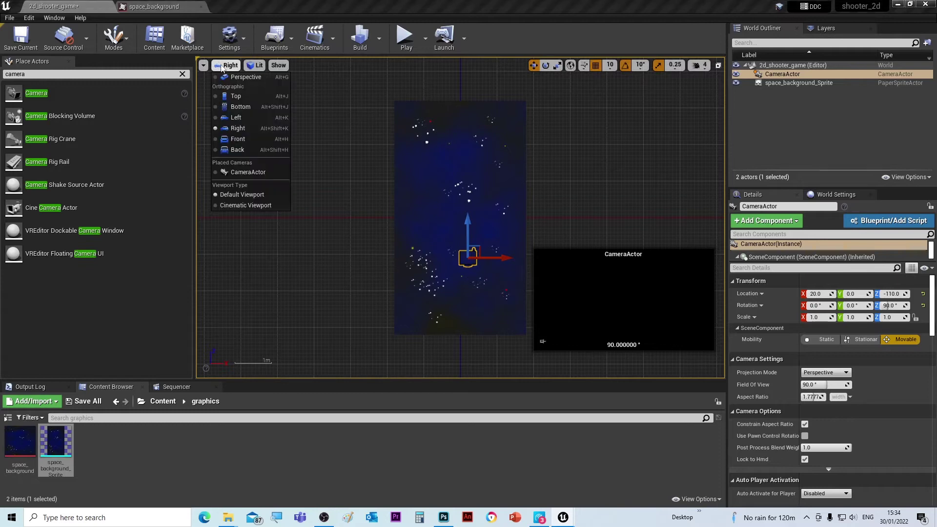
left_click(226, 76)
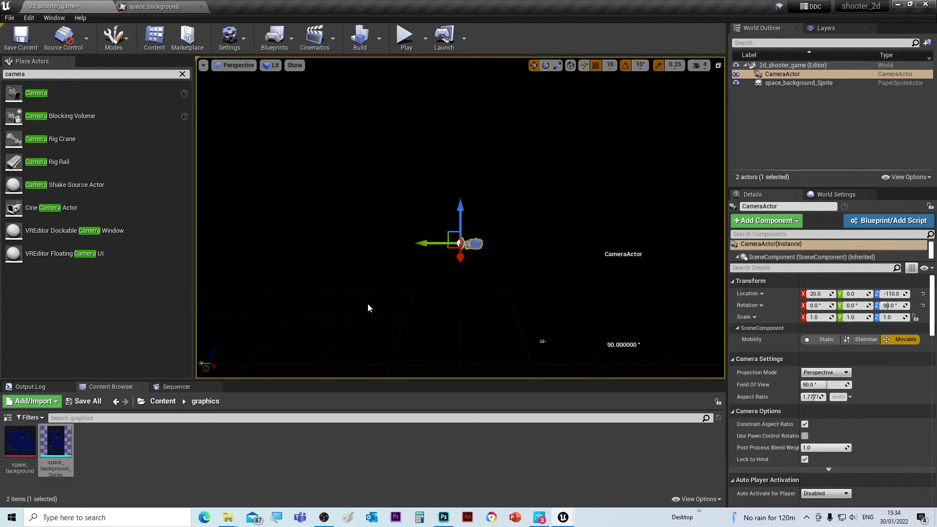
left_click_drag(404, 308, 327, 332, "alt")
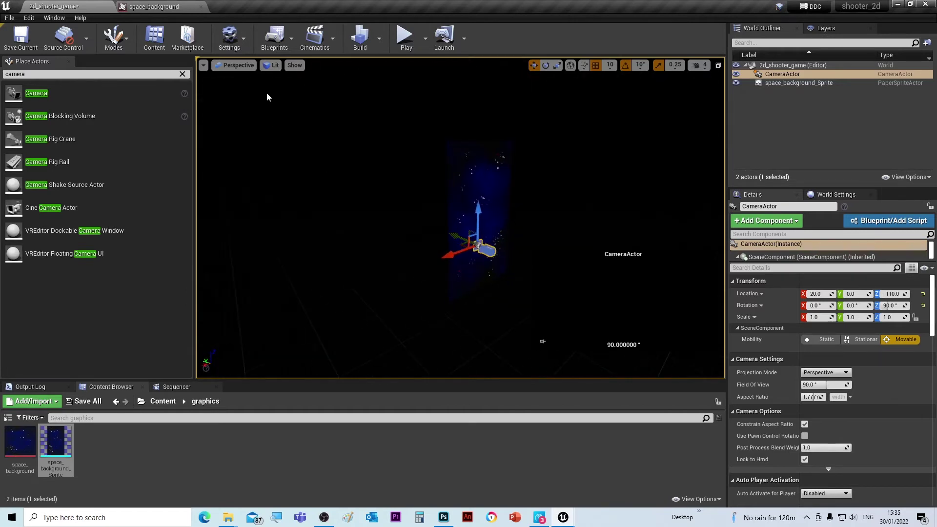
left_click(272, 65)
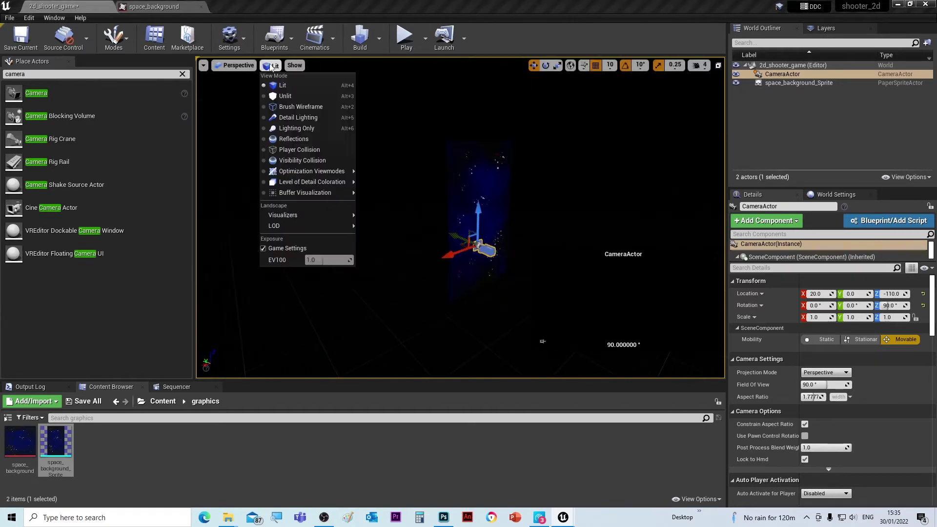
left_click(287, 98)
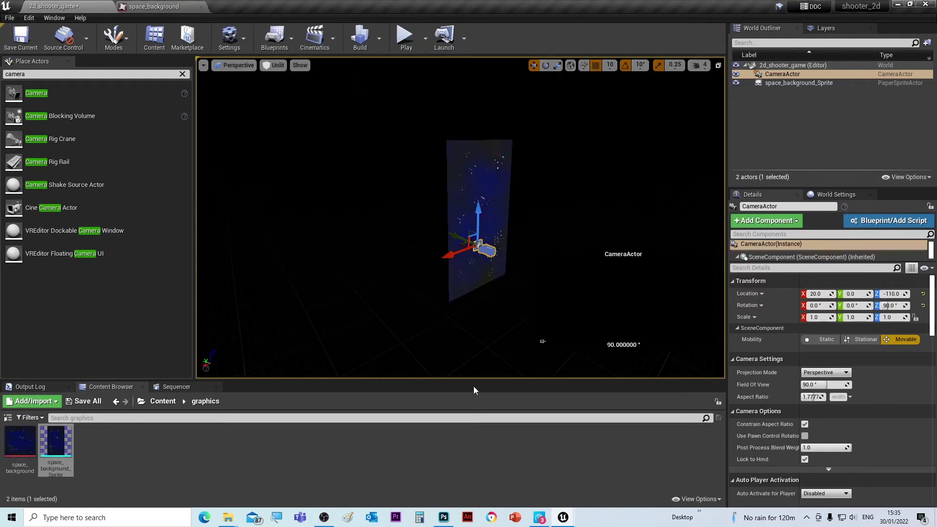
Pull the camera back from the sprite to about Y -240 and set its X and Z locations to 0
left_click_drag(451, 235, 485, 259)
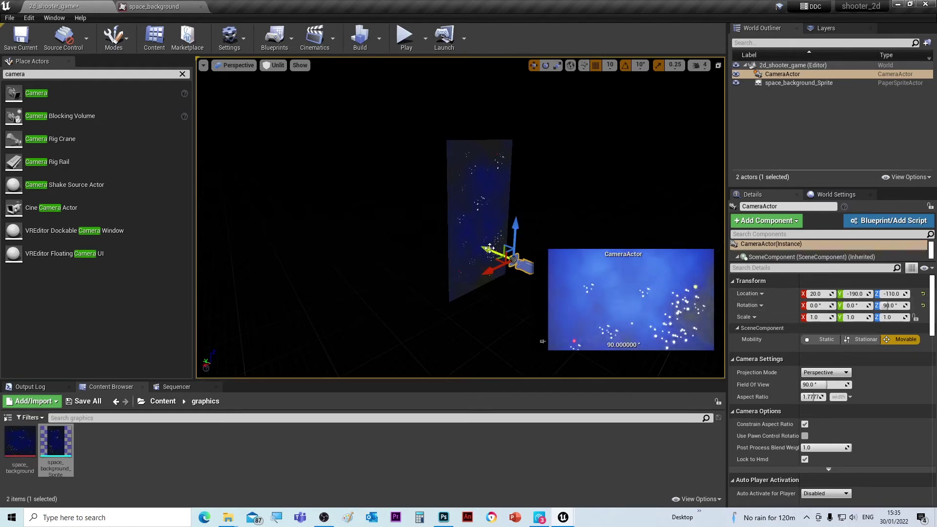
mouse_move(493, 254)
left_mouse_down()
mouse_move(505, 252)
mouse_move(495, 254)
left_mouse_up()
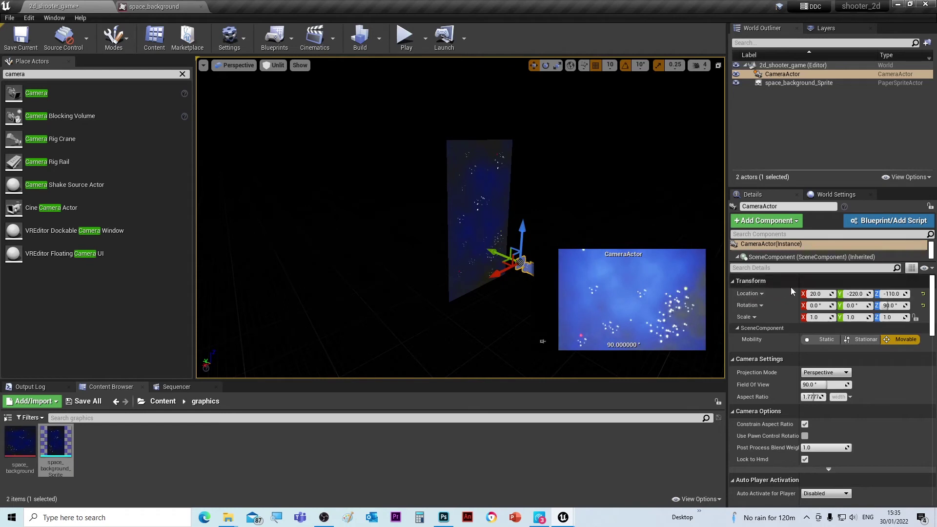
left_click(824, 295)
type("0")
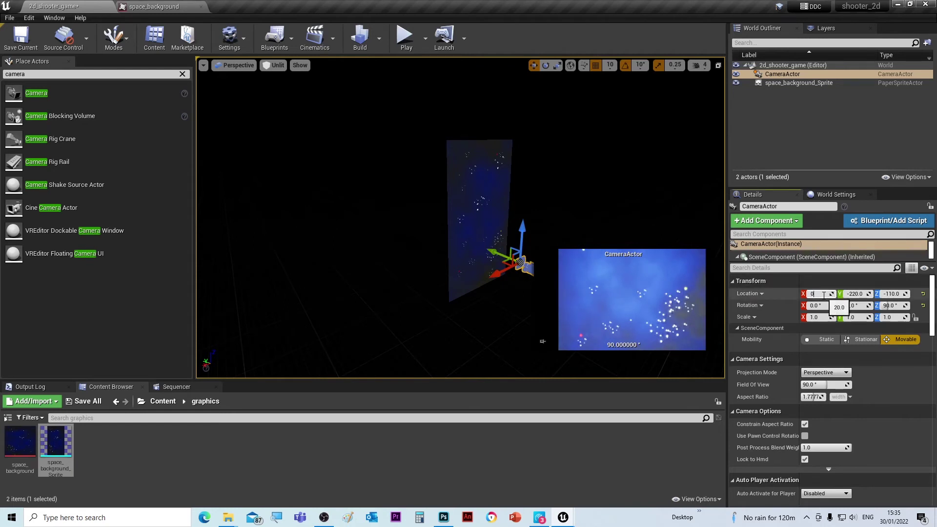
key("Return")
left_click(898, 294)
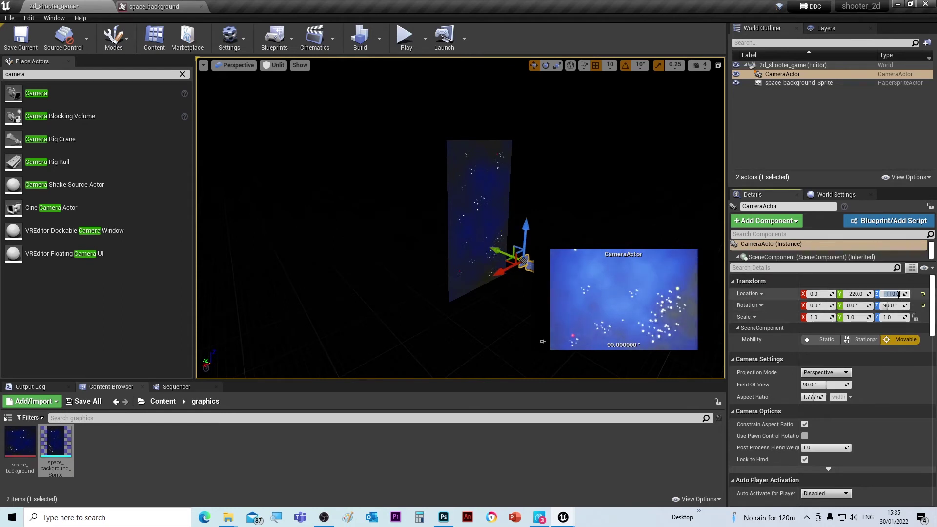
type("0")
key("Return")
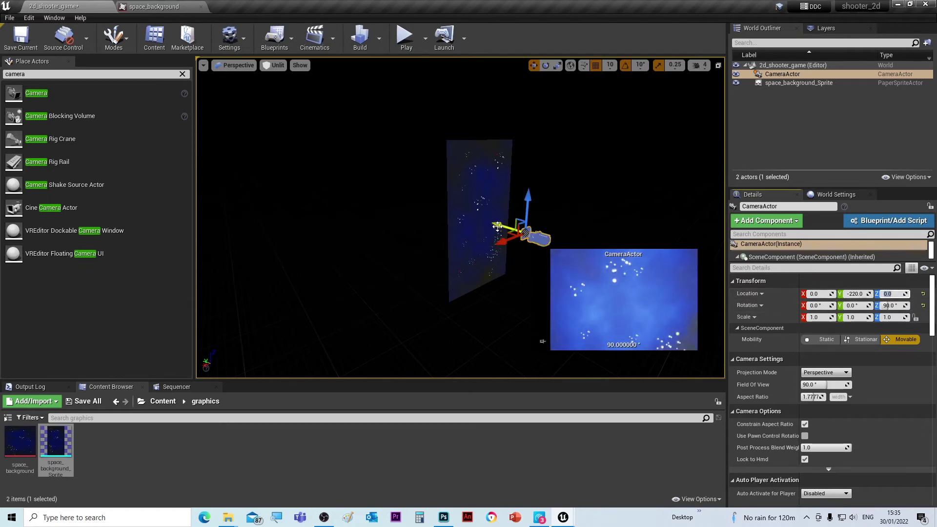
left_click_drag(494, 226, 499, 246)
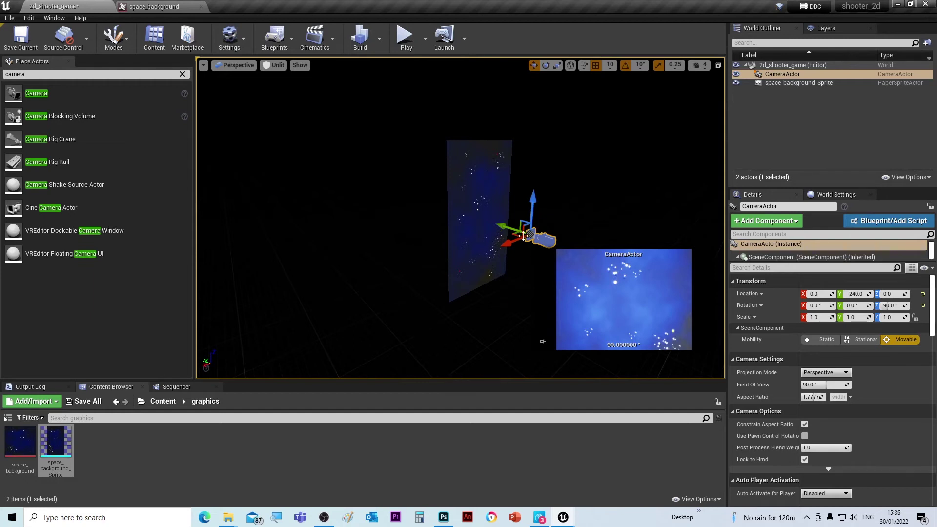
Turn on the Camera Frustums show flag for the viewport
scroll(518, 201, "up", 3)
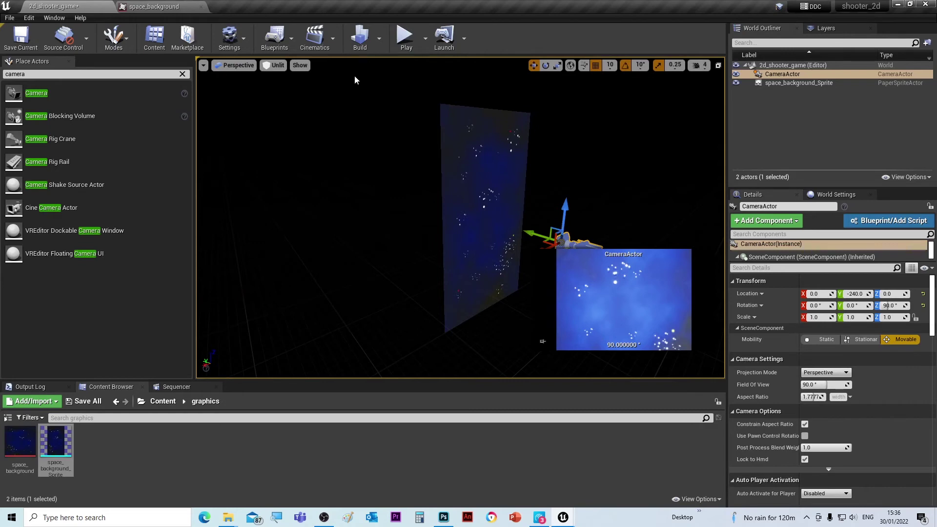
left_click(300, 65)
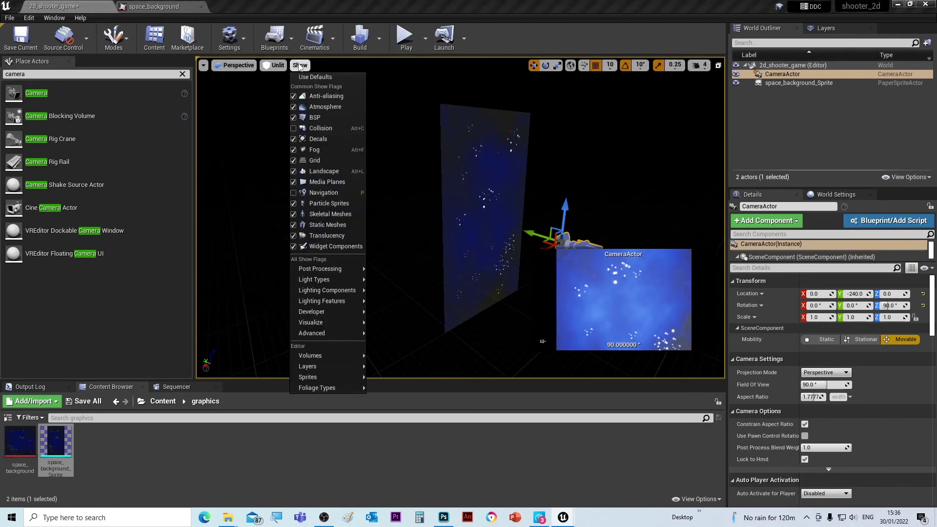
mouse_move(306, 323)
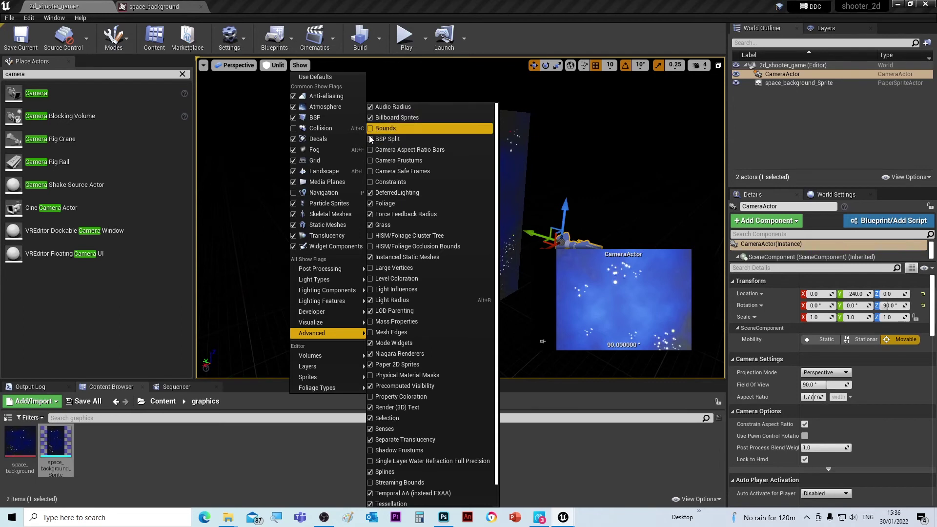
left_click(369, 161)
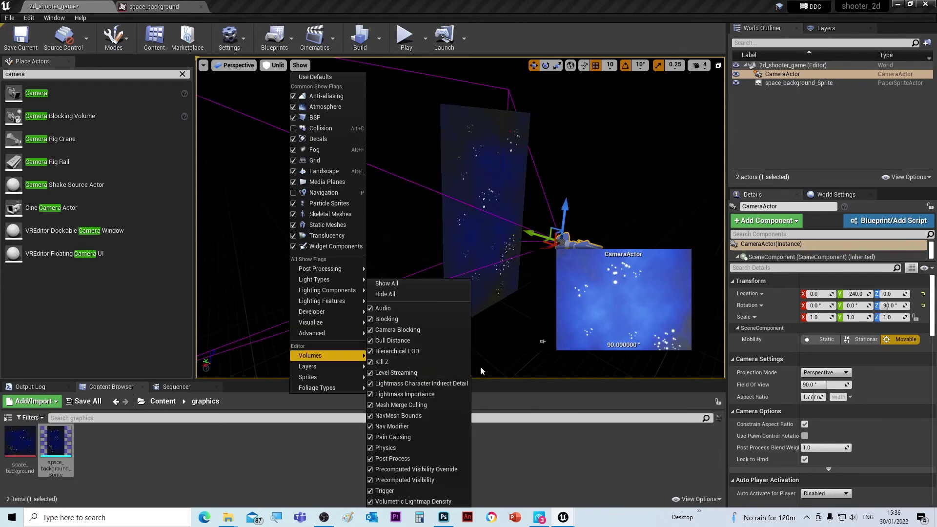
left_click(505, 364)
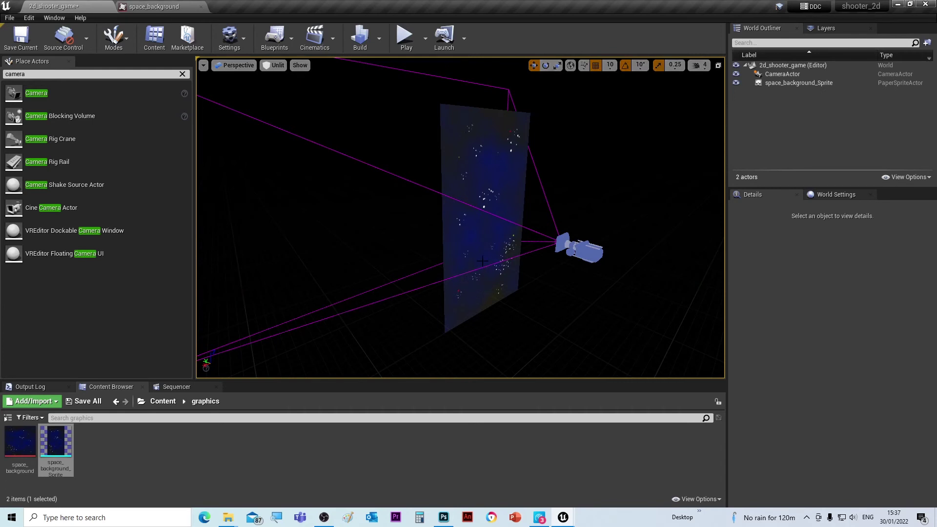
Set the camera's projection mode to Orthographic with an Ortho Width of 360
left_click_drag(482, 262, 456, 262, "alt")
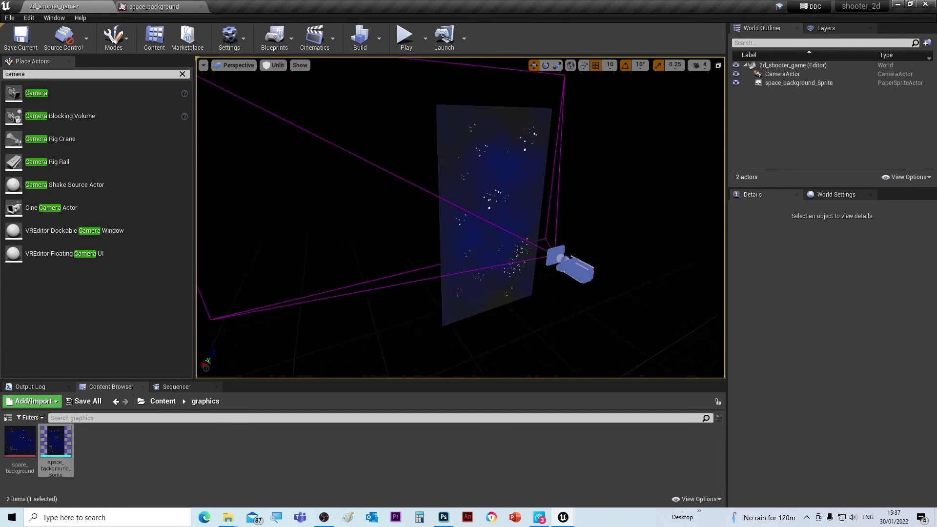
left_click(570, 269)
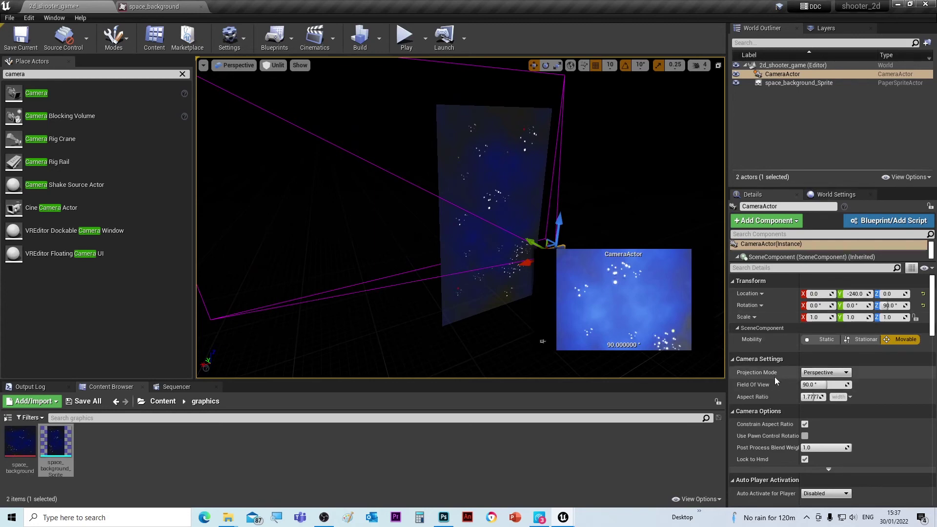
left_click(832, 374)
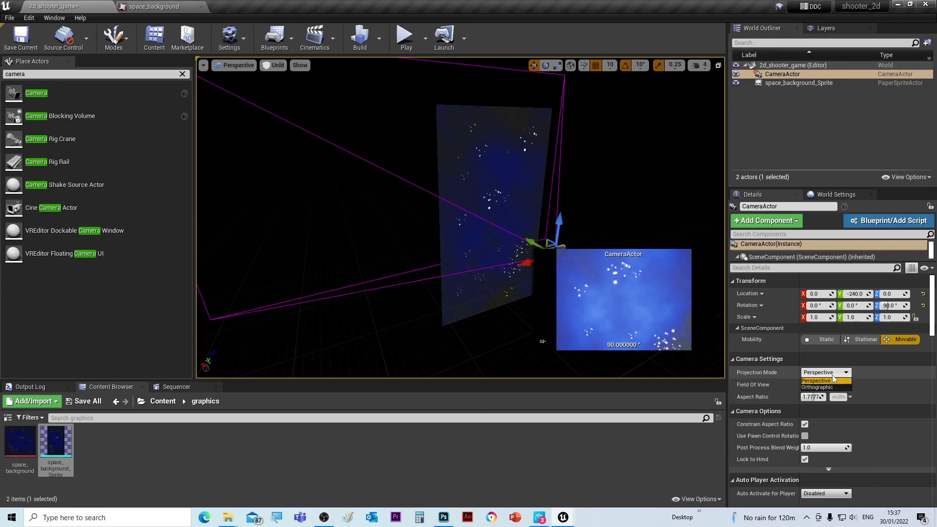
left_click(829, 387)
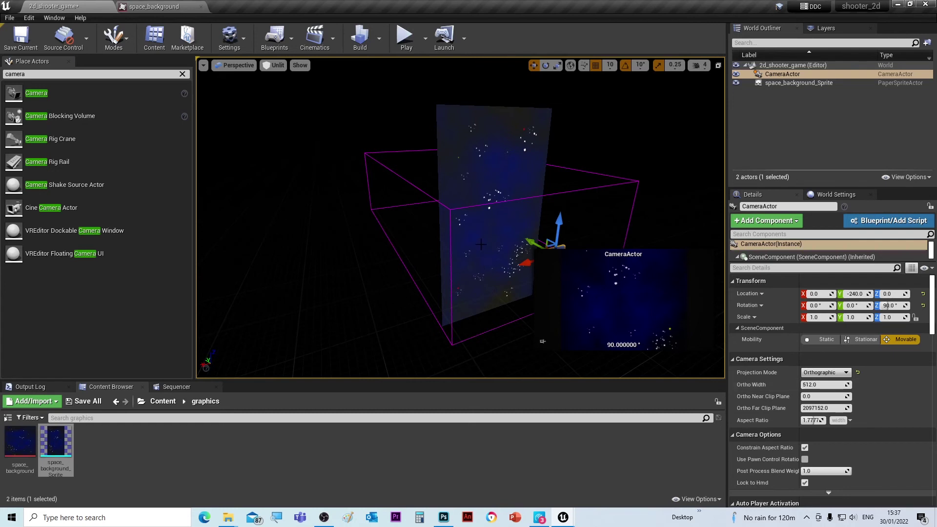
left_click(823, 385)
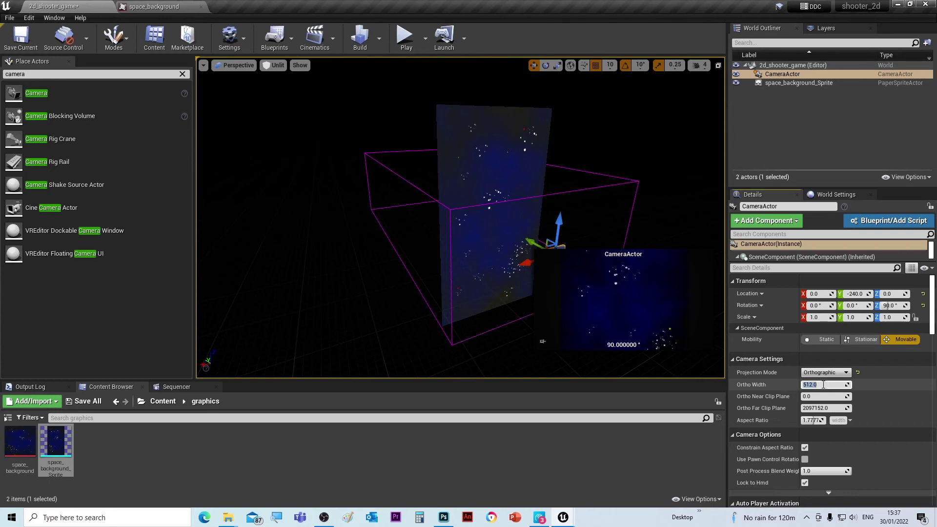
type("360")
key("Return")
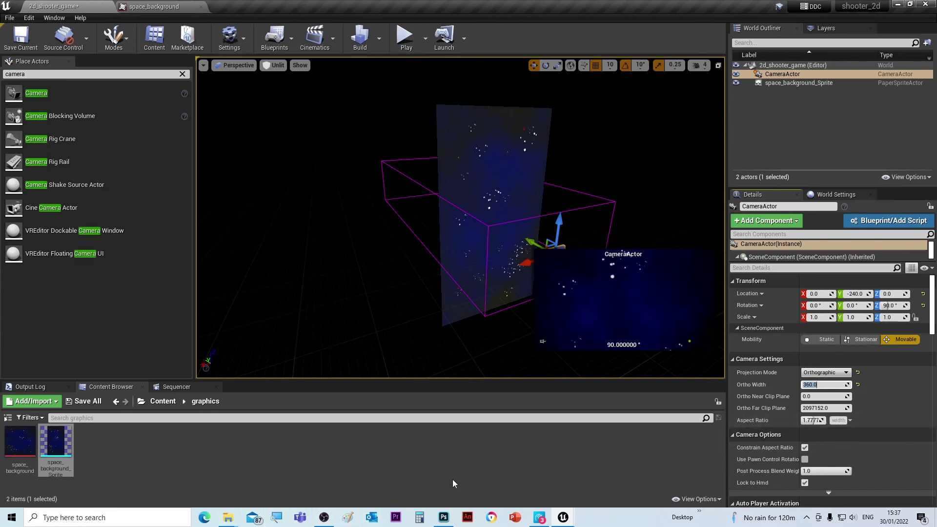
Switch to Calculator, divide 360 by 640 and copy the result
left_click(419, 517)
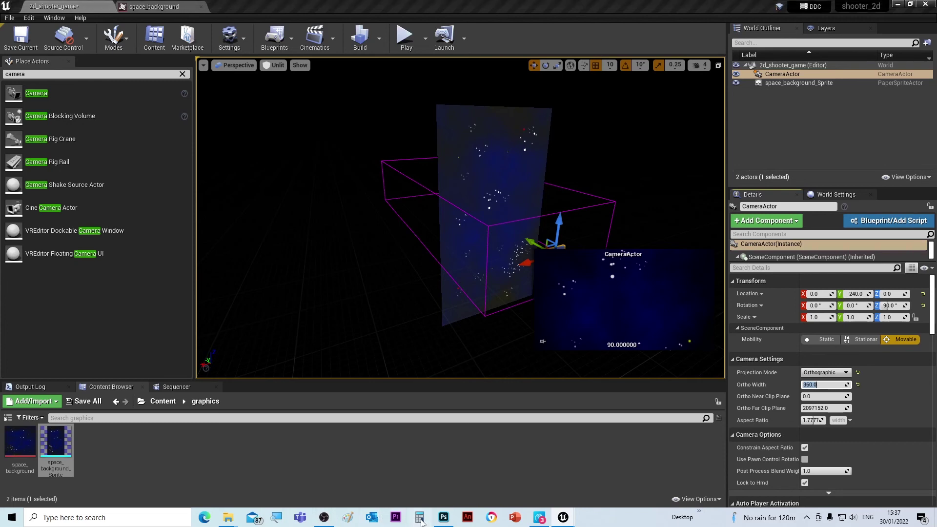
left_click_drag(338, 104, 191, 170)
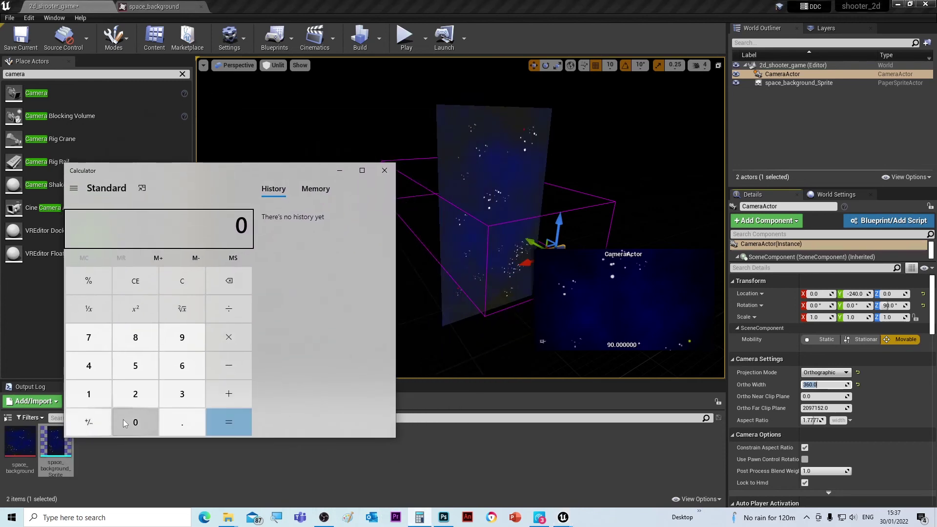
left_click(177, 396)
left_click(182, 377)
left_click(136, 423)
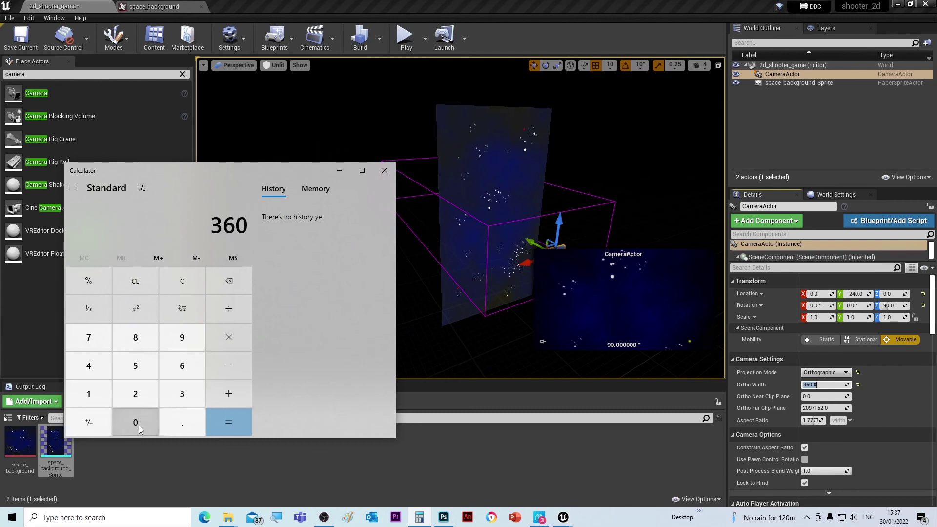
left_click(229, 307)
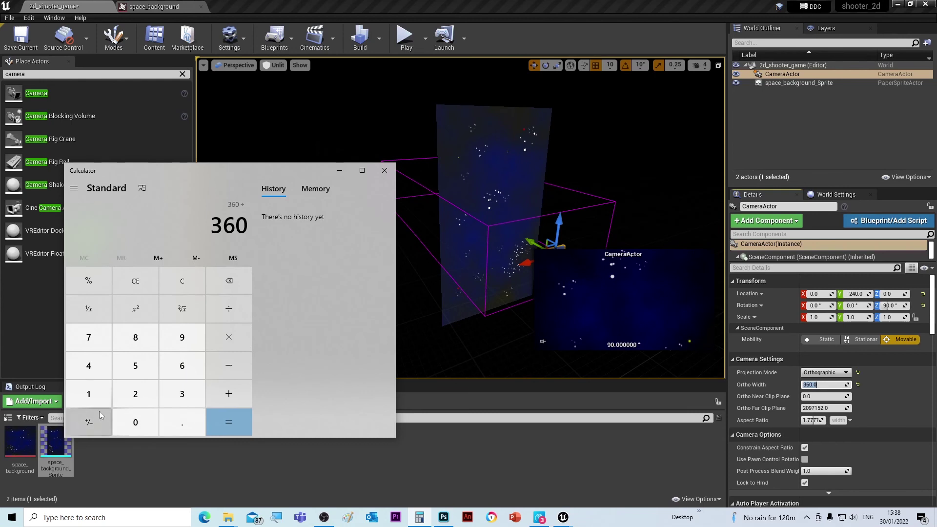
left_click(187, 367)
left_click(95, 370)
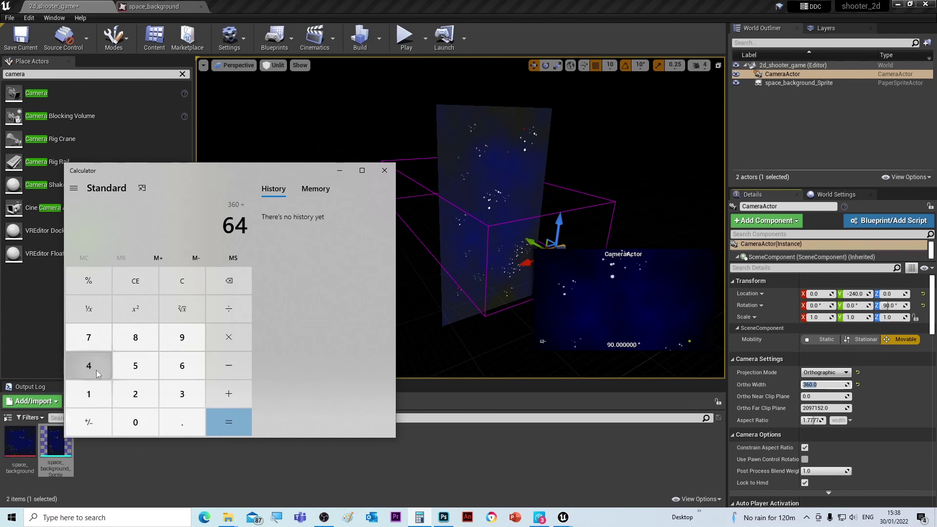
left_click(136, 423)
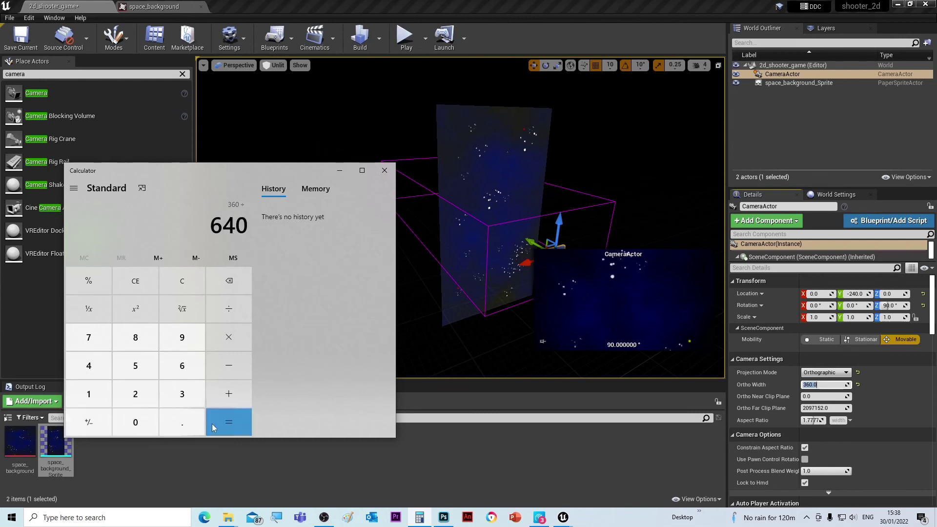
left_click(224, 423)
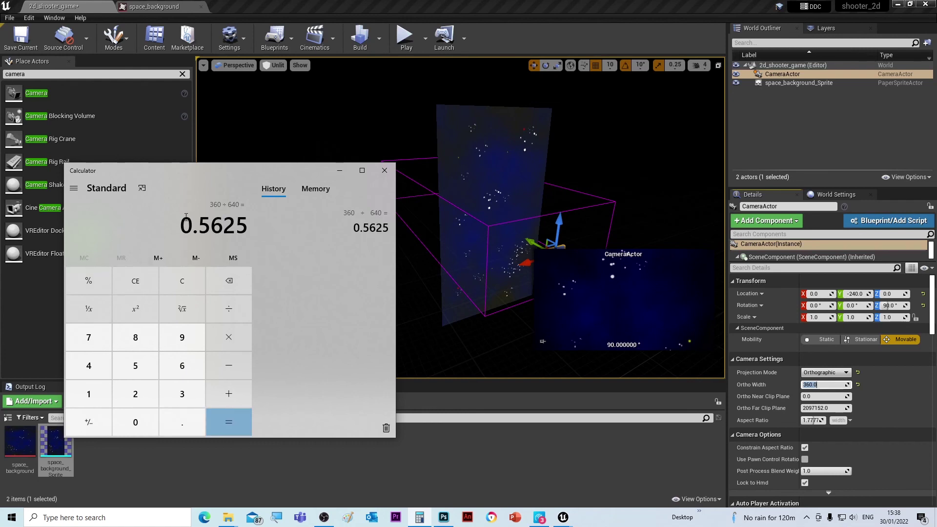
left_click_drag(183, 225, 246, 227)
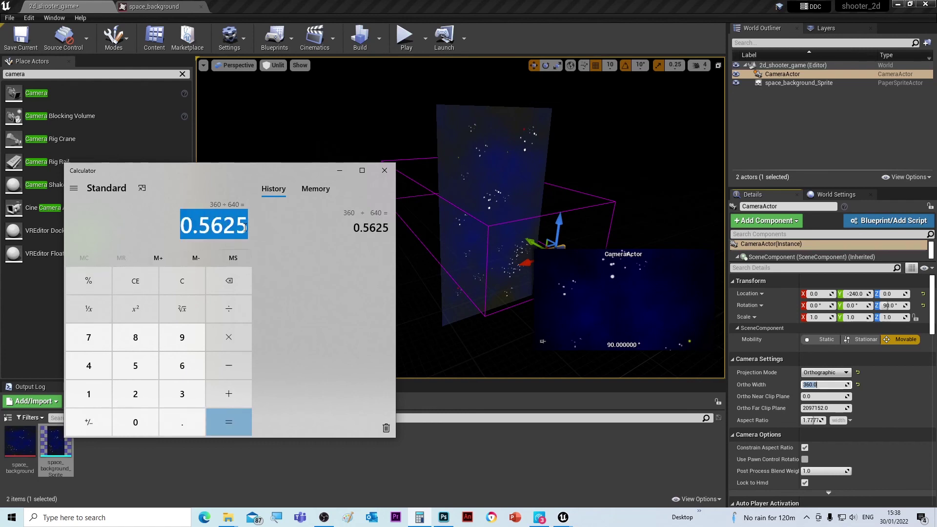
right_click(233, 229)
left_click(249, 235)
Return to Unreal Editor and set the camera's Aspect Ratio to the copied value 0.5625
left_click(813, 420)
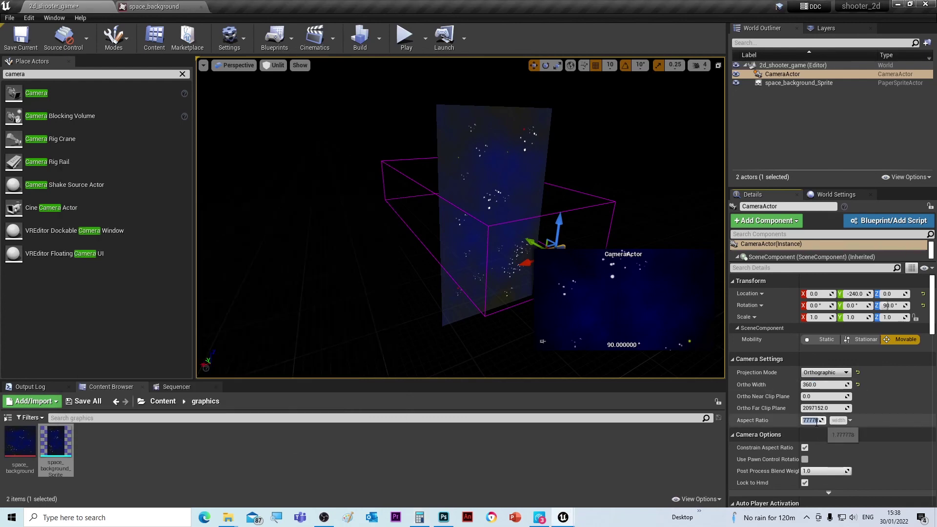
right_click(810, 421)
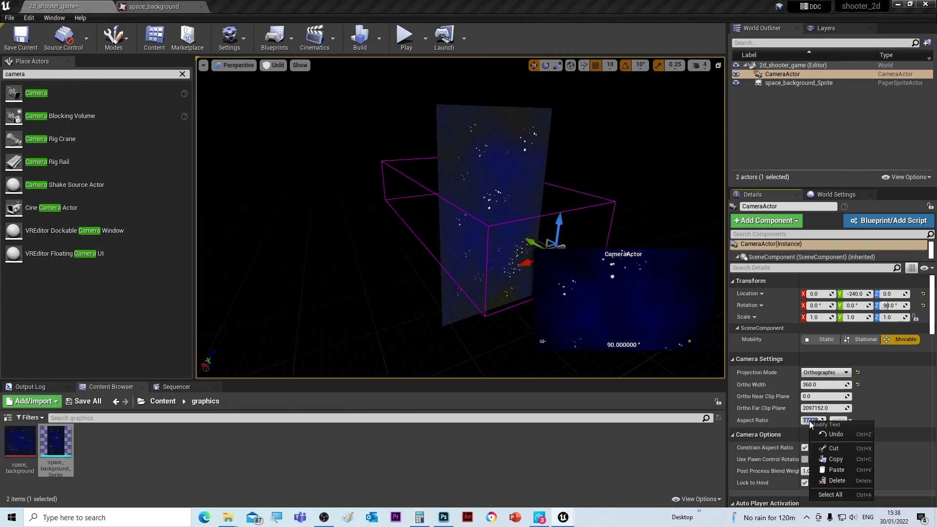
left_click(827, 468)
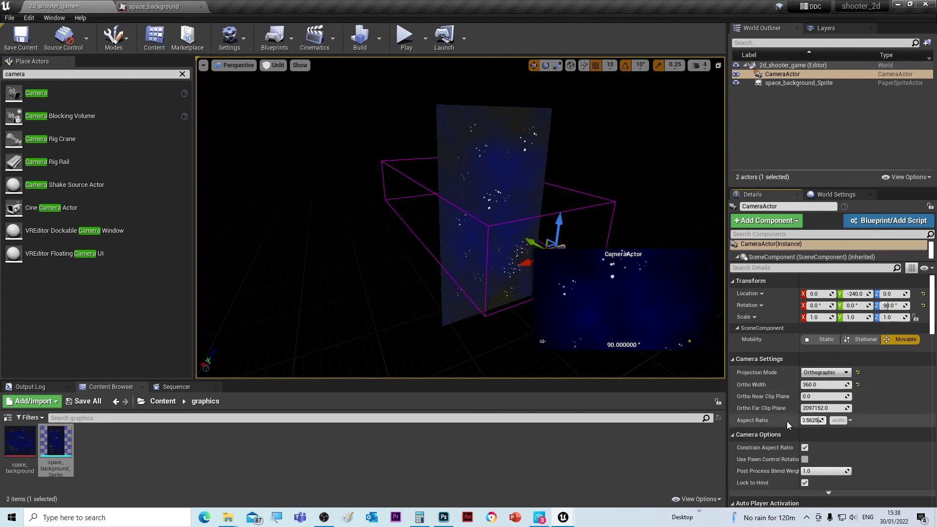
key("Return")
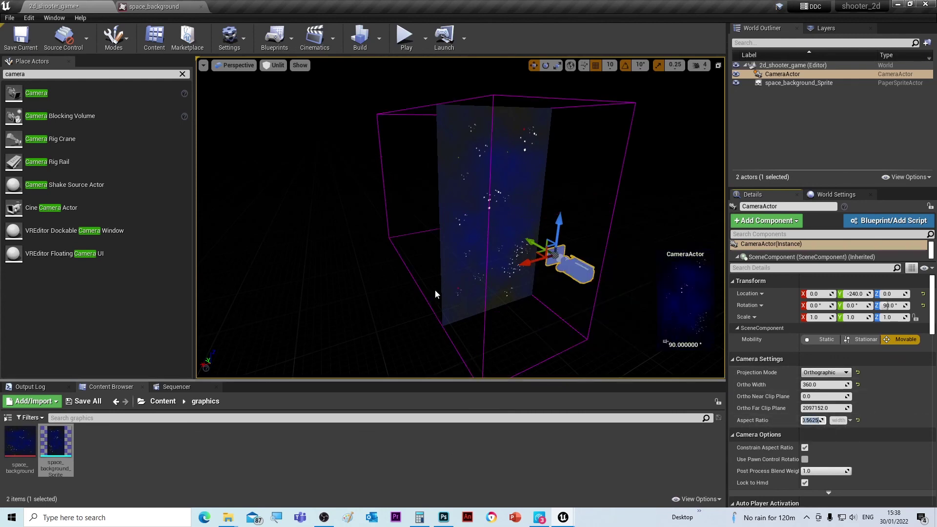
left_click_drag(465, 280, 662, 309, "alt")
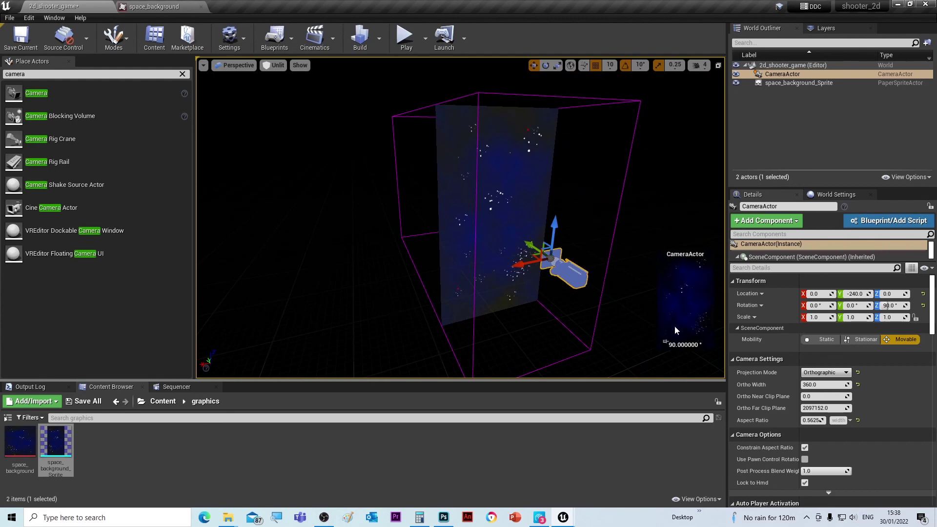